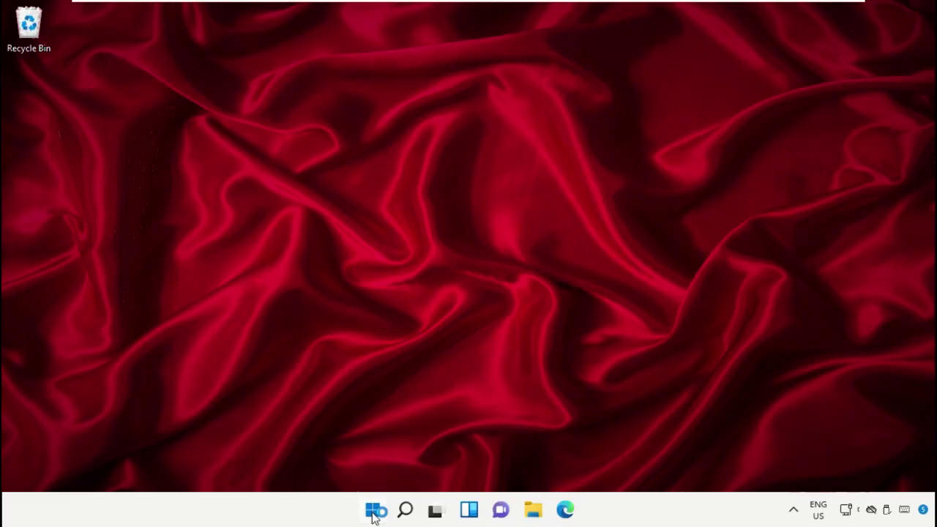
# - Search the Start menu for 'task mana' to bring up Task Manager
pyautogui.click(375, 512)
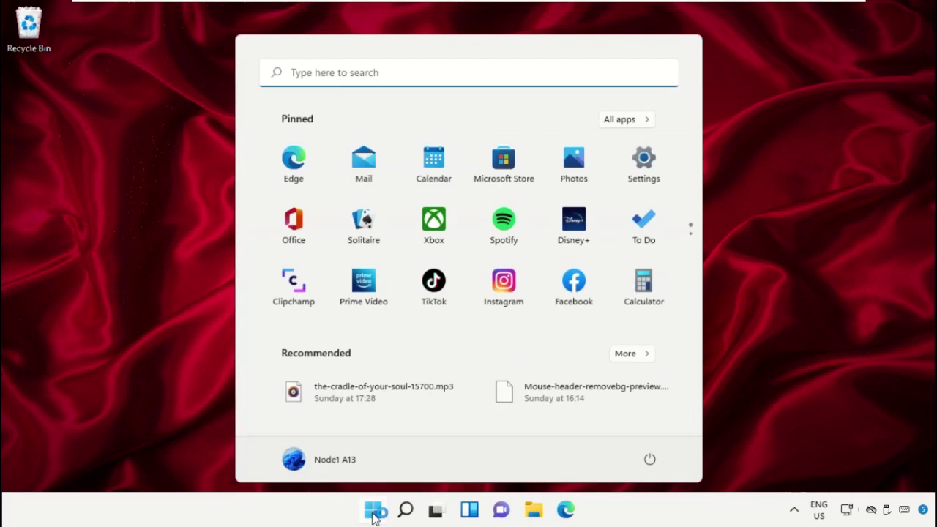
pyautogui.write('task mana')
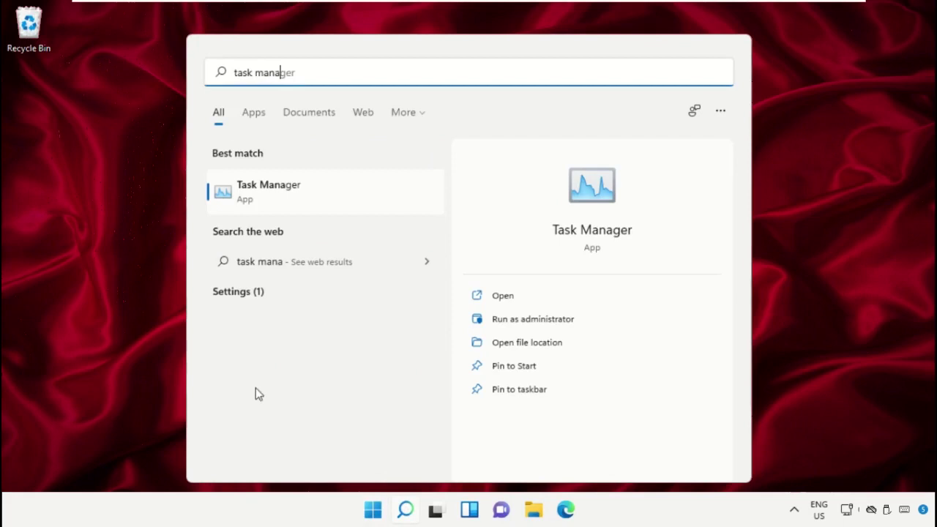
# - Open Task Manager, start a new task from File > Run new task, and browse for its program
pyautogui.click(284, 192)
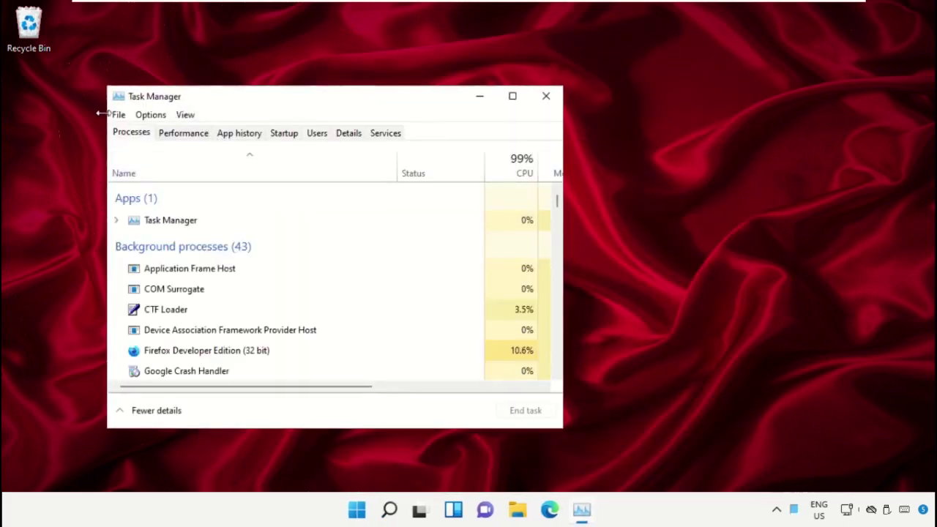
pyautogui.click(118, 118)
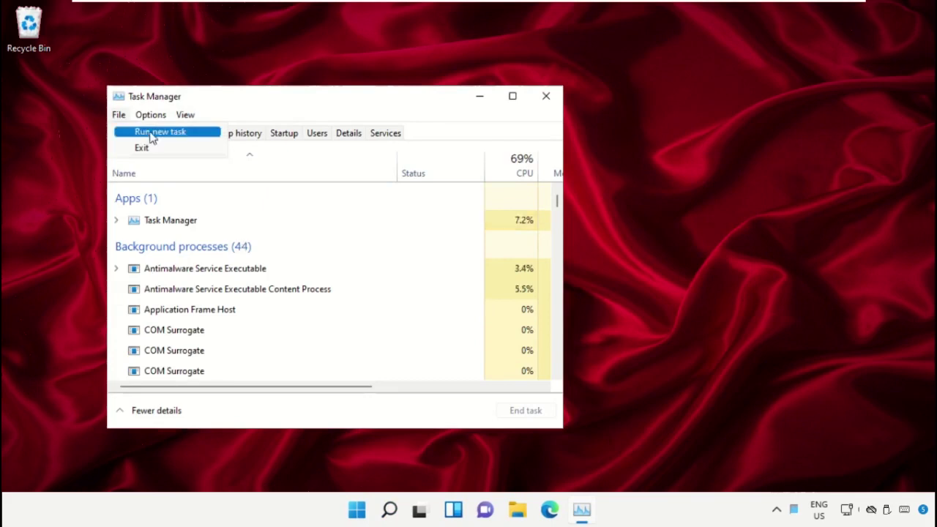
pyautogui.click(201, 138)
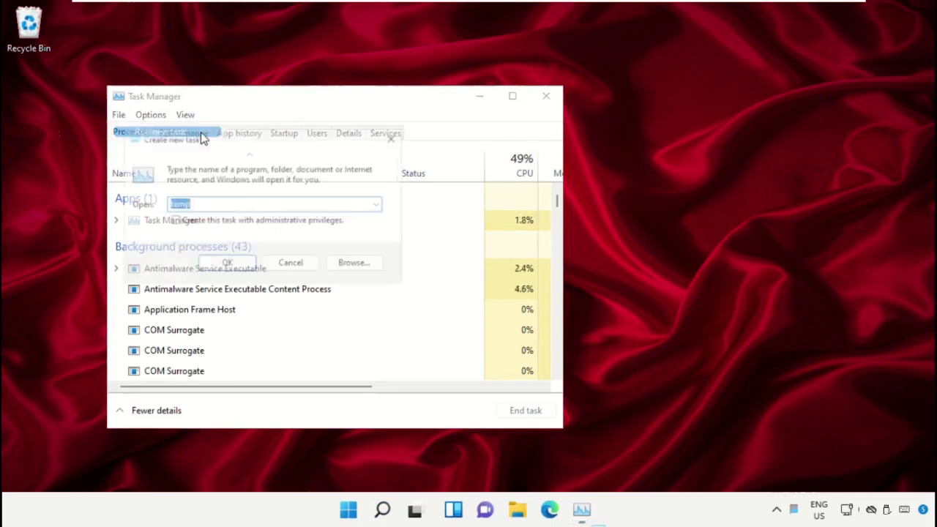
pyautogui.click(358, 268)
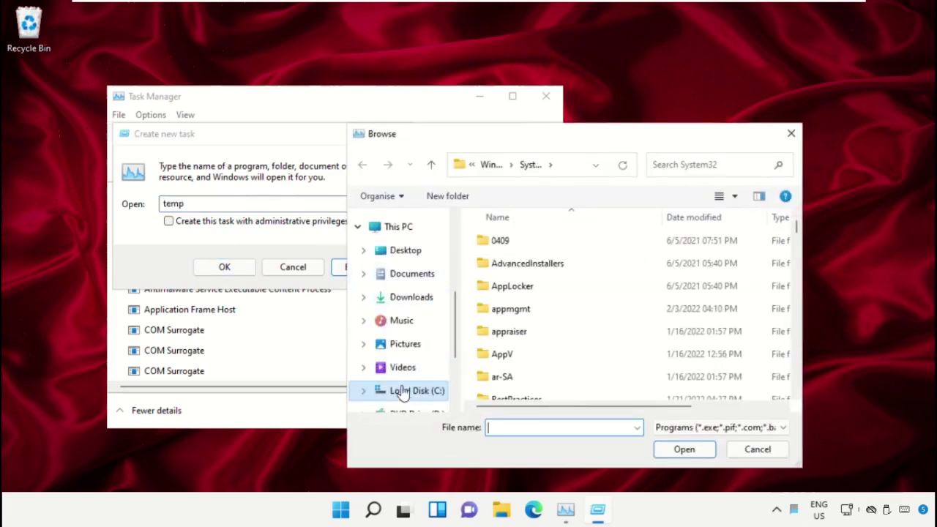
# - Browse through This PC and Local Disk (C:) into the Windows folder
pyautogui.scroll(-1, 404, 392)
pyautogui.click(406, 363)
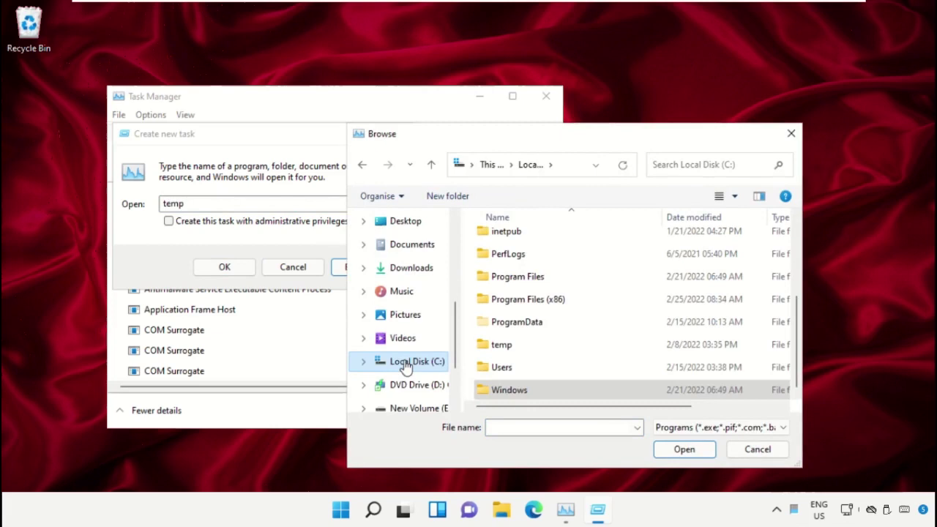
pyautogui.scroll(1, 406, 256)
pyautogui.click(406, 256)
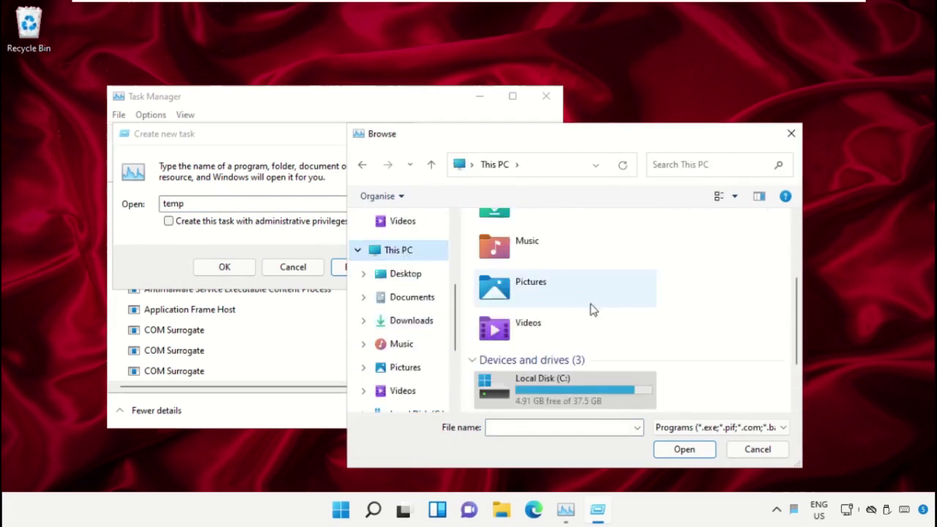
pyautogui.scroll(1, 591, 311)
pyautogui.scroll(-2, 538, 376)
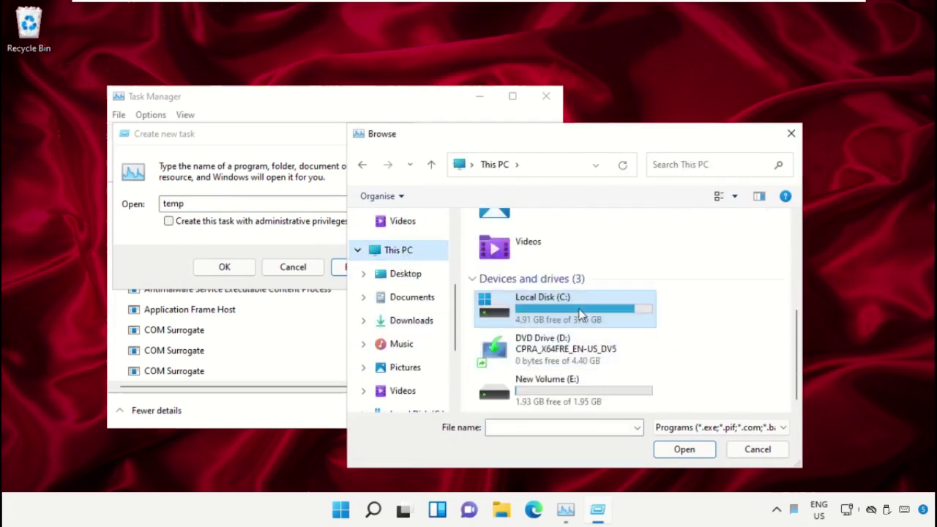
pyautogui.doubleClick(582, 314)
pyautogui.scroll(-2, 555, 268)
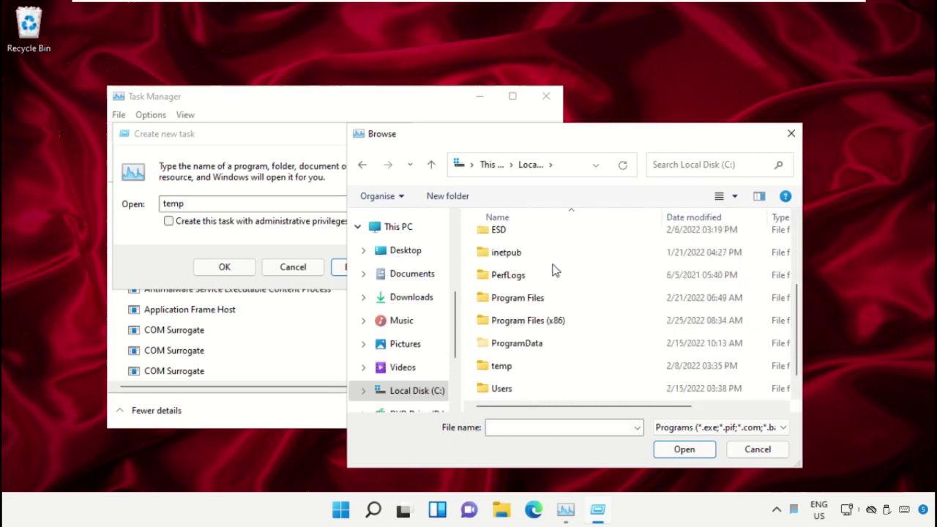
pyautogui.doubleClick(517, 391)
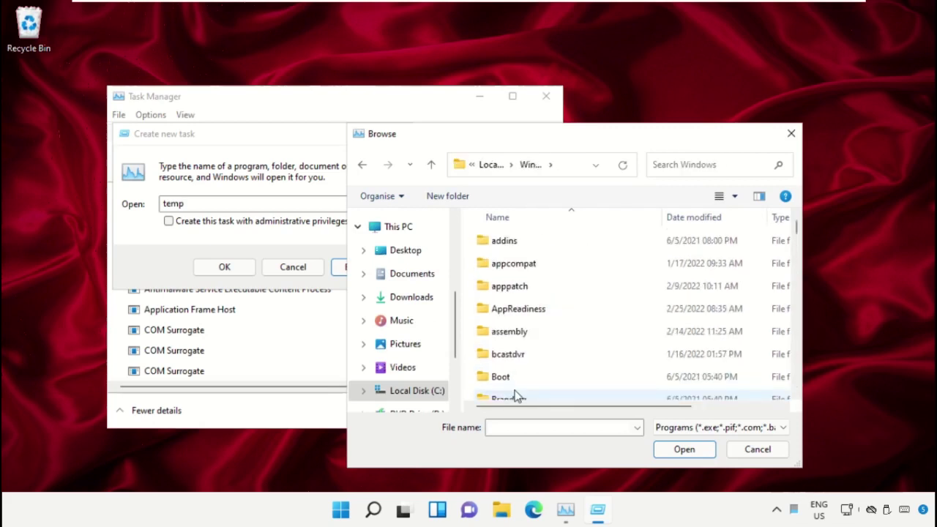
# - Open the System32 folder and pick cmd.exe as the program to run
pyautogui.click(543, 270)
pyautogui.scroll(-6, 543, 274)
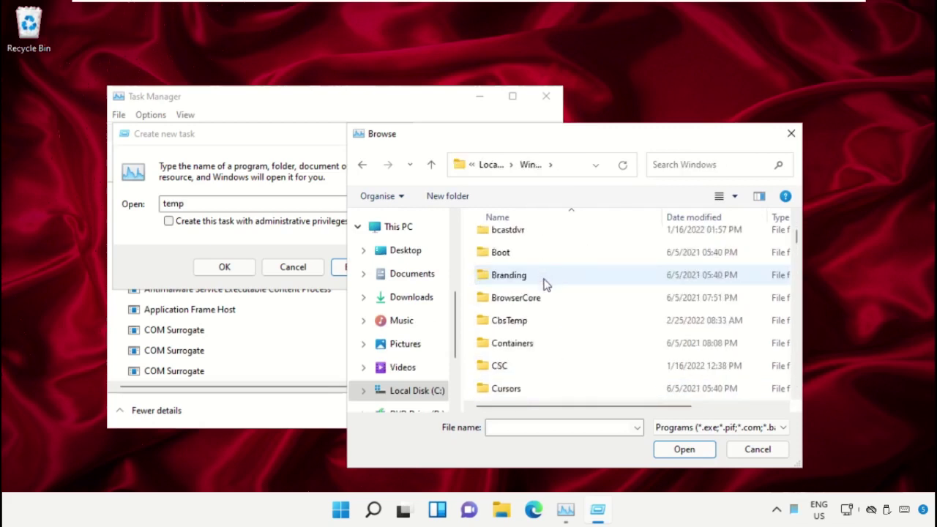
pyautogui.scroll(-12, 541, 350)
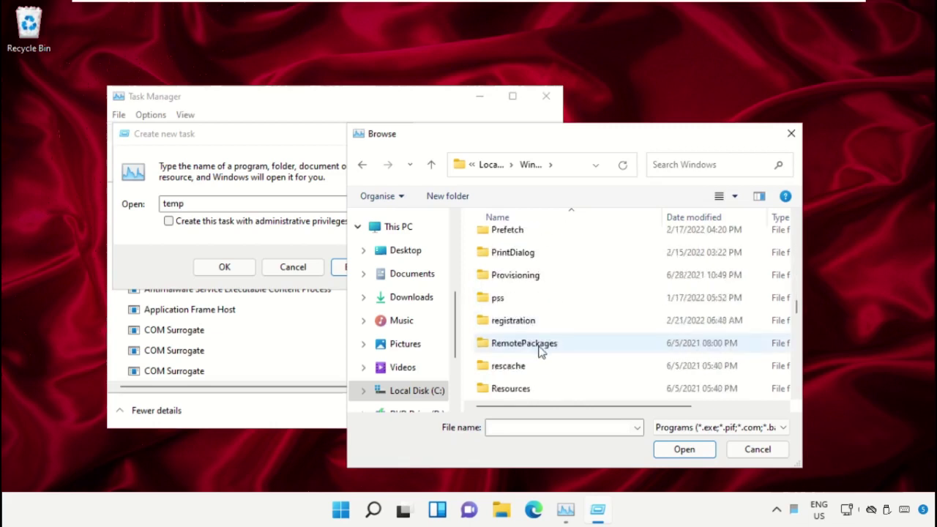
pyautogui.scroll(-2, 540, 350)
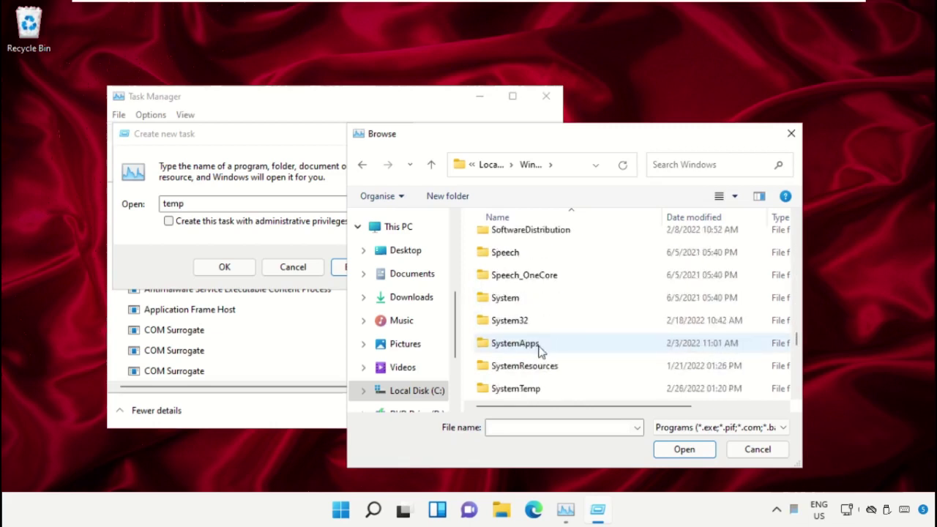
pyautogui.doubleClick(516, 320)
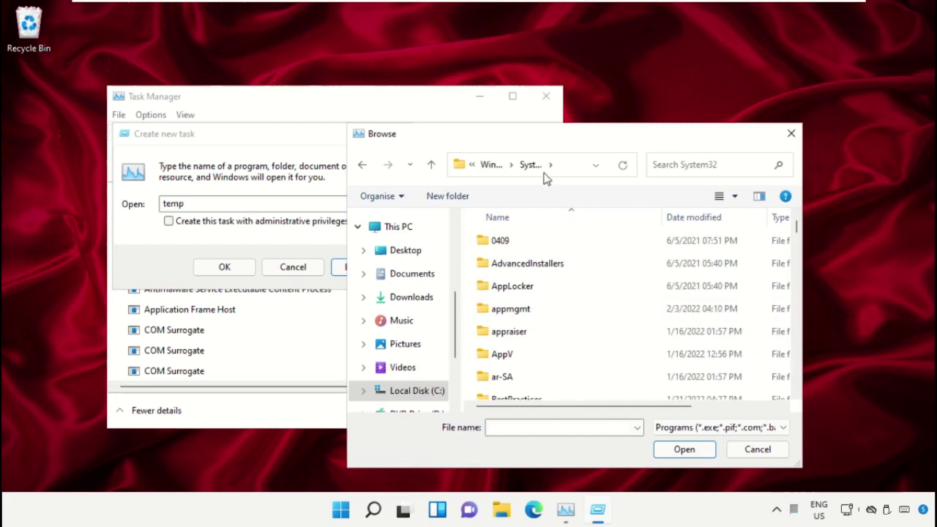
pyautogui.scroll(-7, 568, 330)
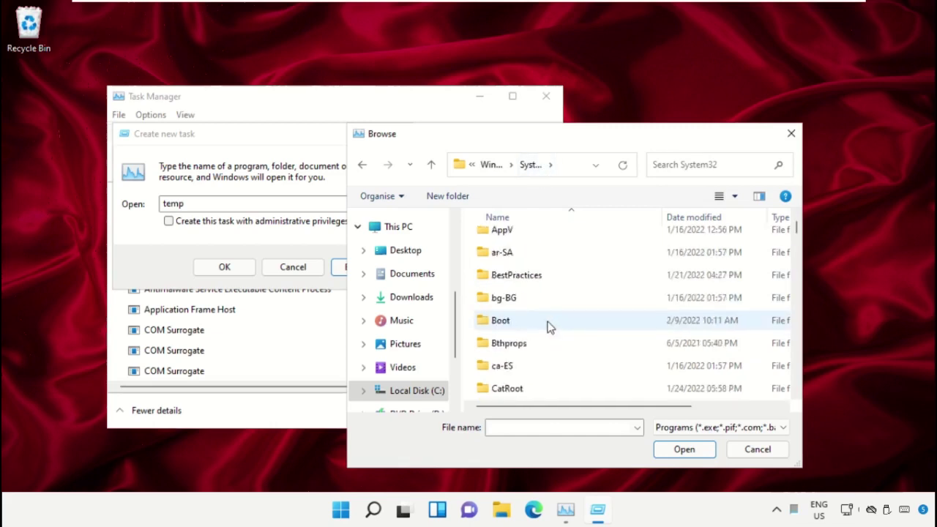
pyautogui.scroll(-8, 551, 322)
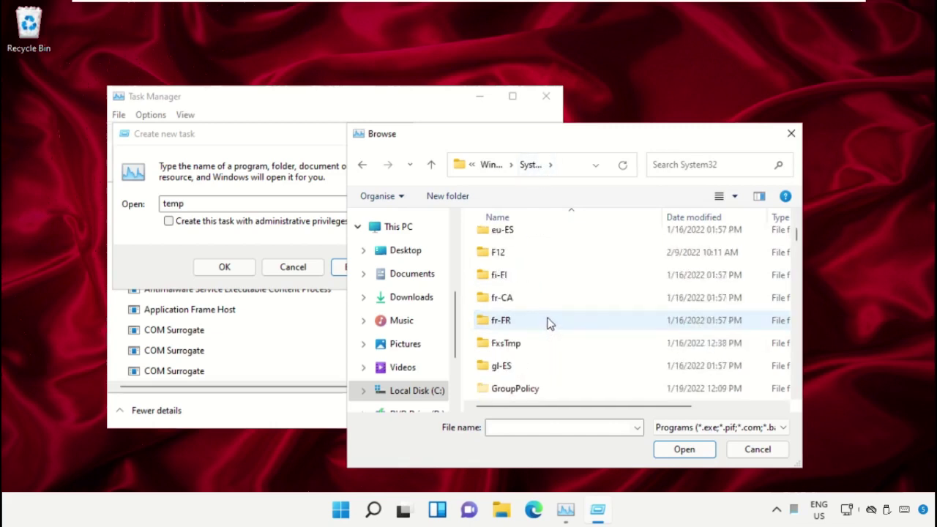
pyautogui.write('cmd.exe')
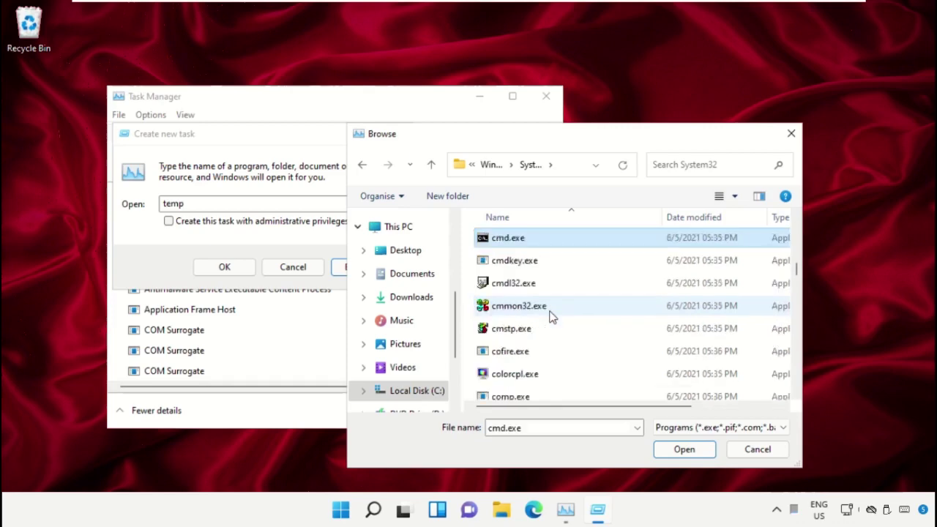
pyautogui.scroll(1, 531, 307)
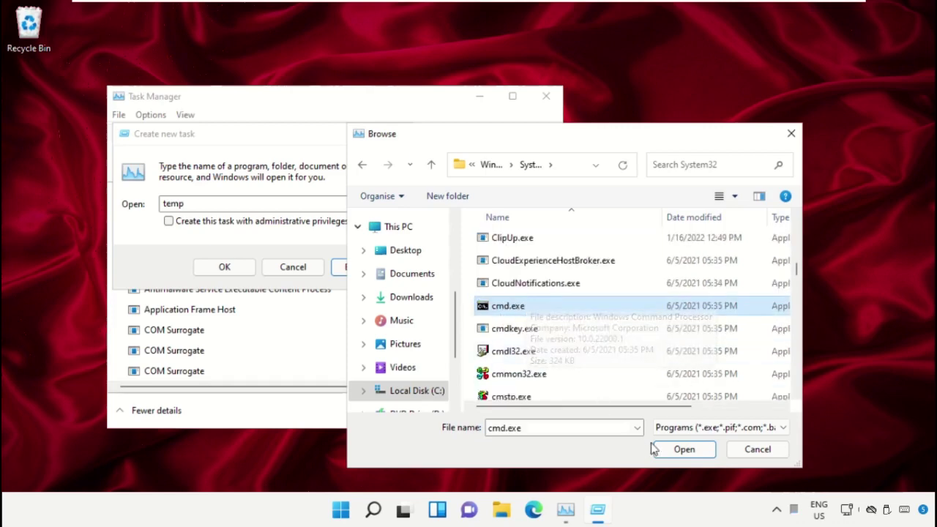
pyautogui.click(673, 453)
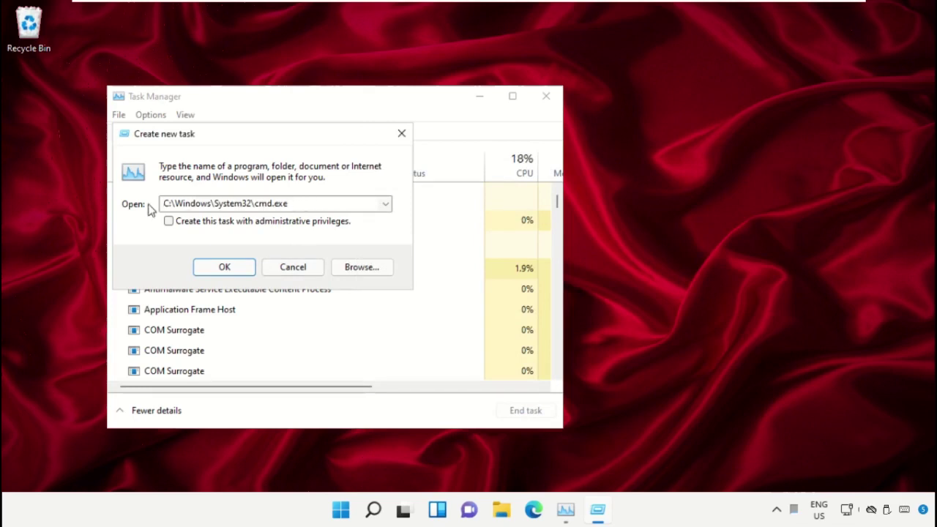
# - Launch cmd.exe with administrative privileges, then minimize Task Manager
pyautogui.click(169, 221)
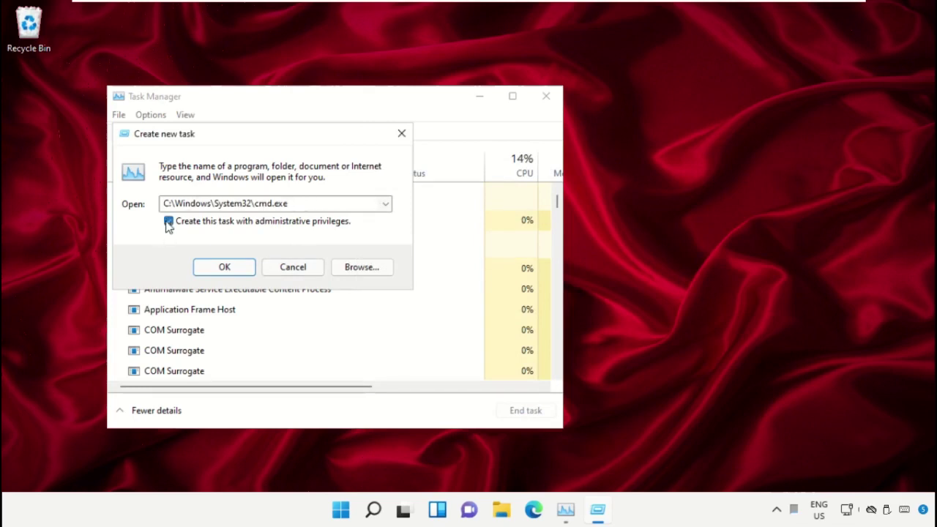
pyautogui.click(225, 268)
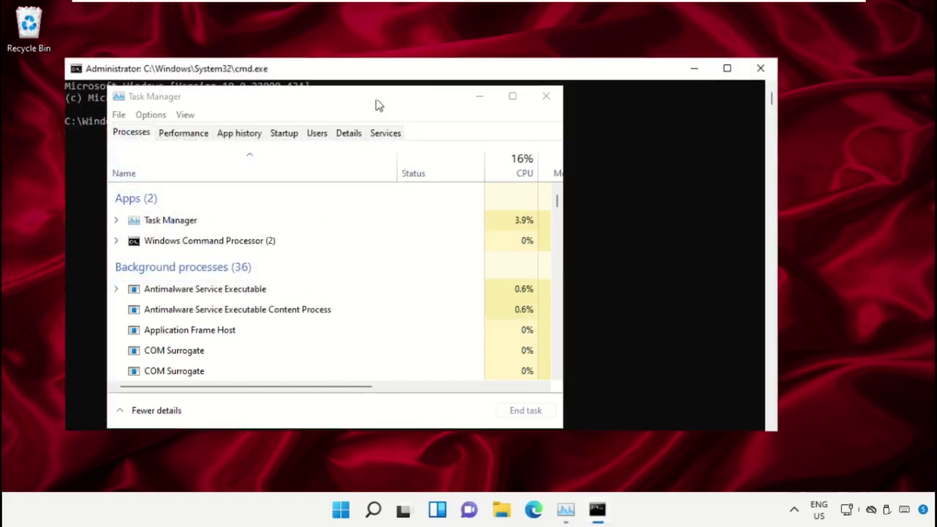
pyautogui.click(481, 104)
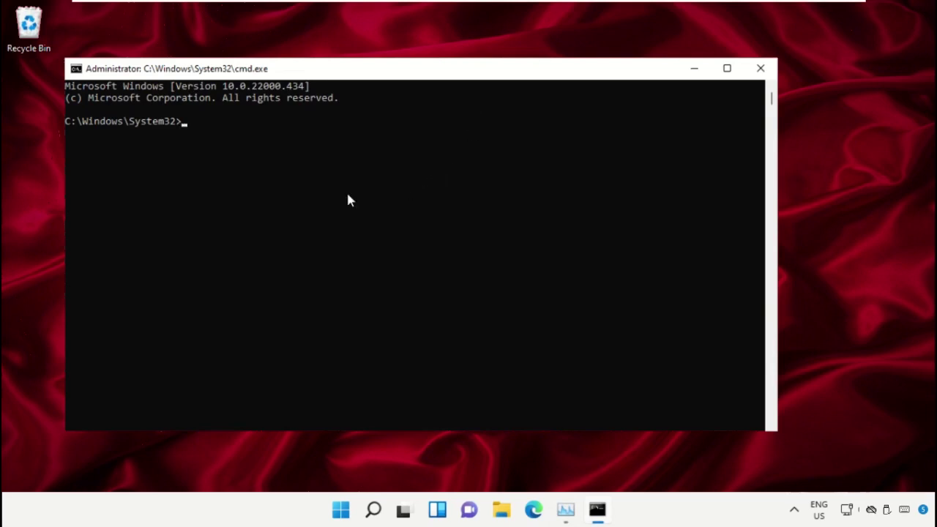
# - Minimize the Command Prompt and launch Google Chrome from the Start menu
pyautogui.click(697, 70)
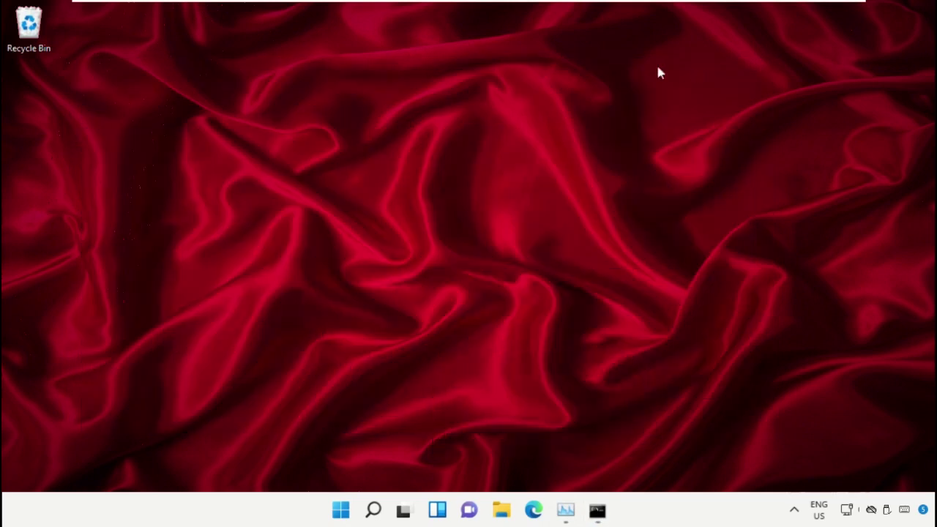
pyautogui.click(342, 511)
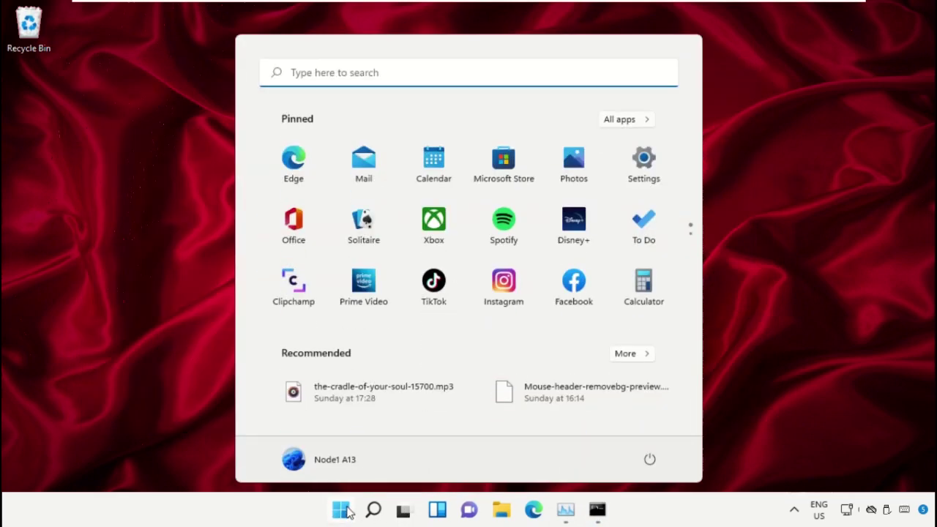
pyautogui.write('Chrome')
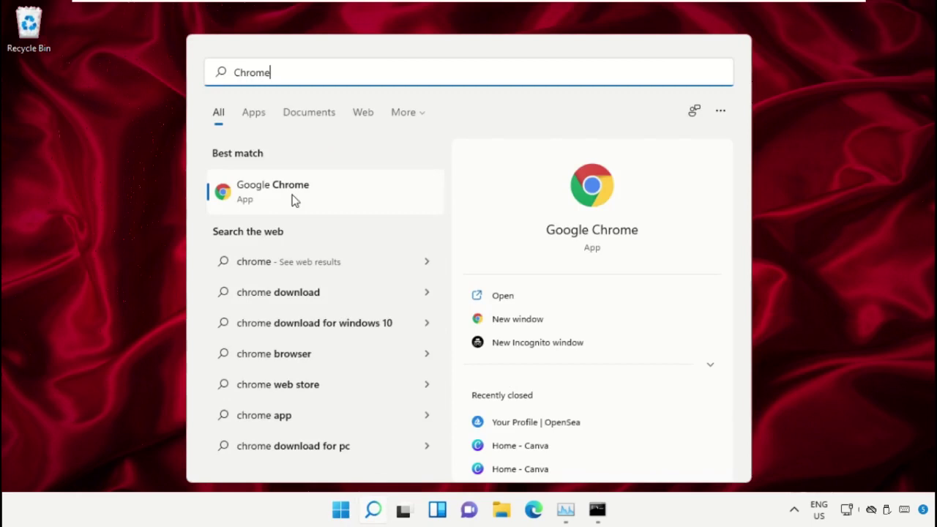
pyautogui.click(292, 194)
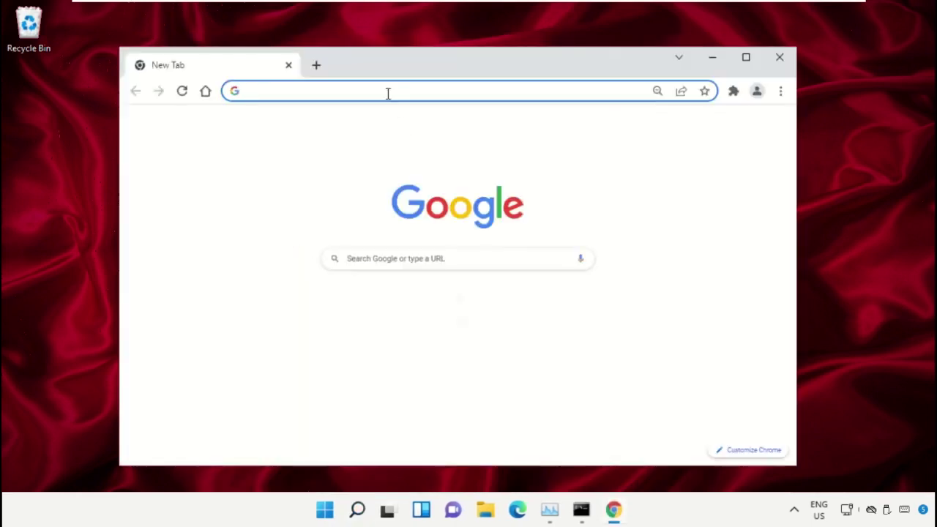
# - Load google.com and search for 'hows.tech windows commands'
pyautogui.write('google.com')
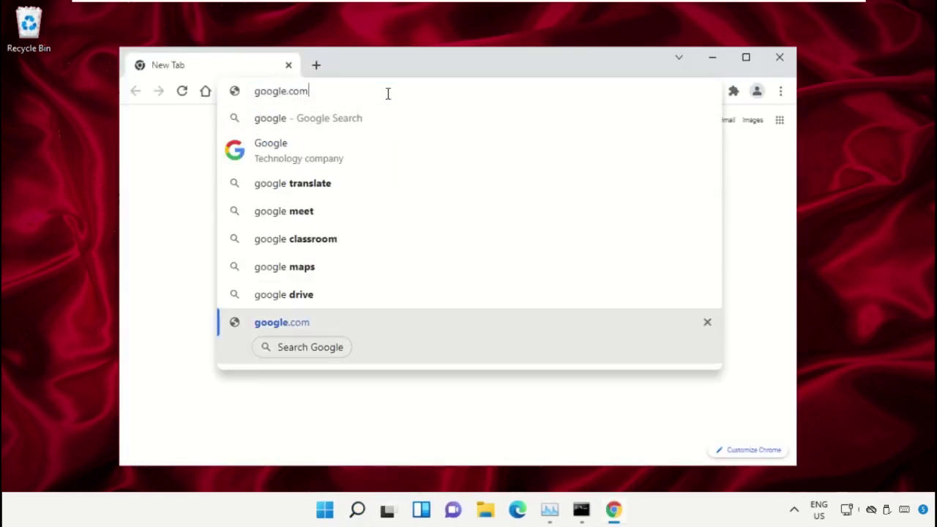
pyautogui.press('Return')
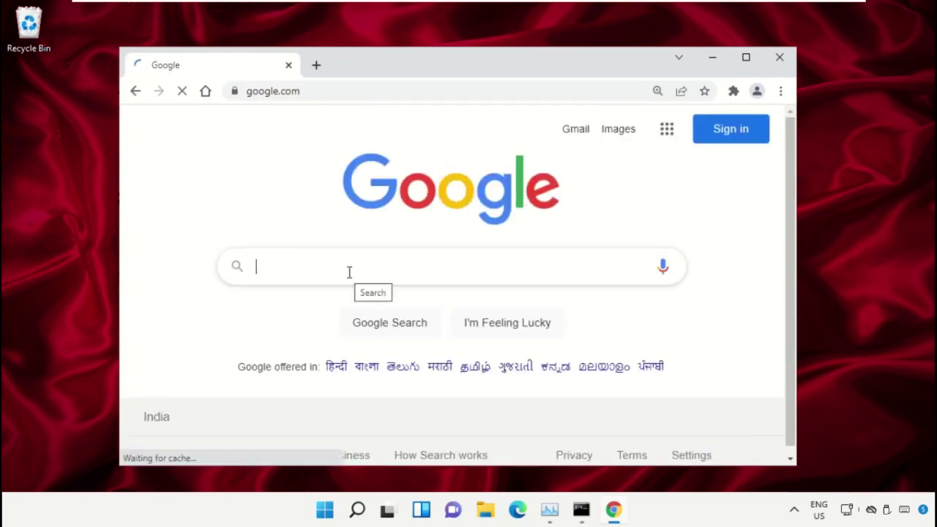
pyautogui.write('hows.tech')
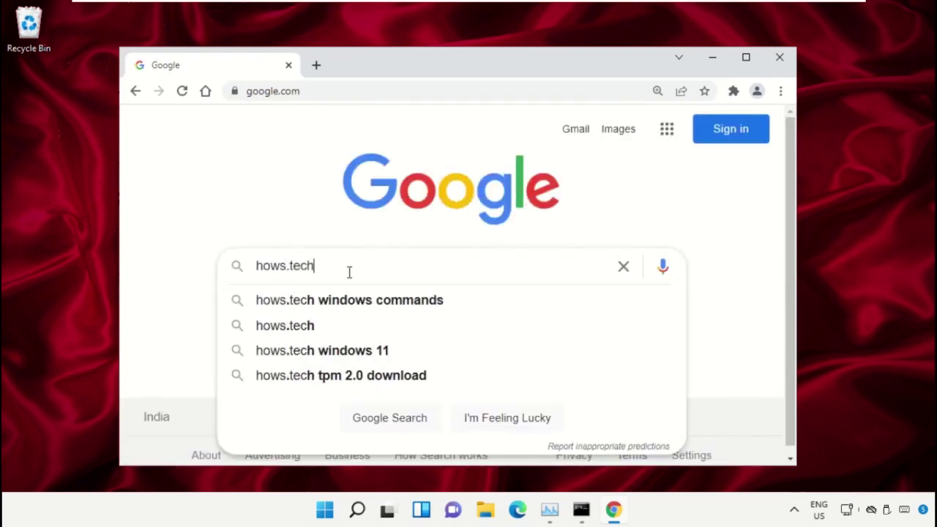
pyautogui.press('Down')
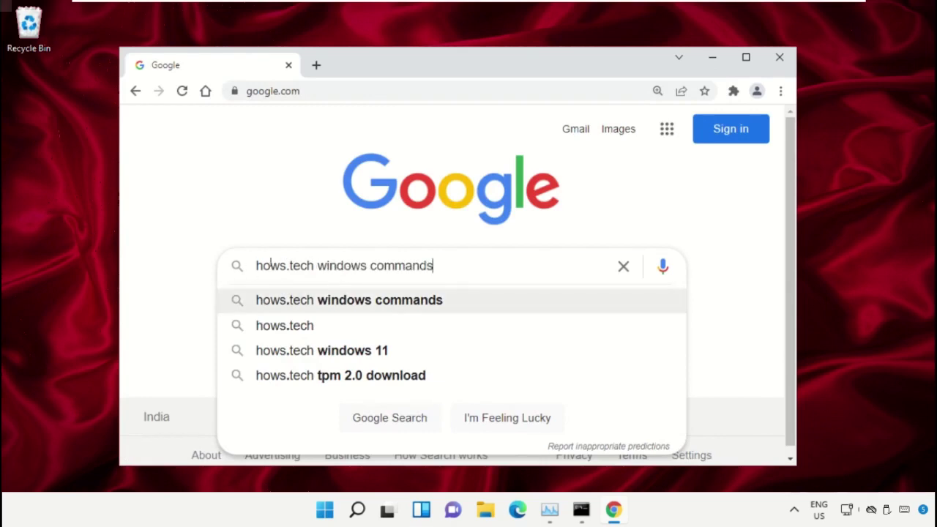
pyautogui.click(480, 300)
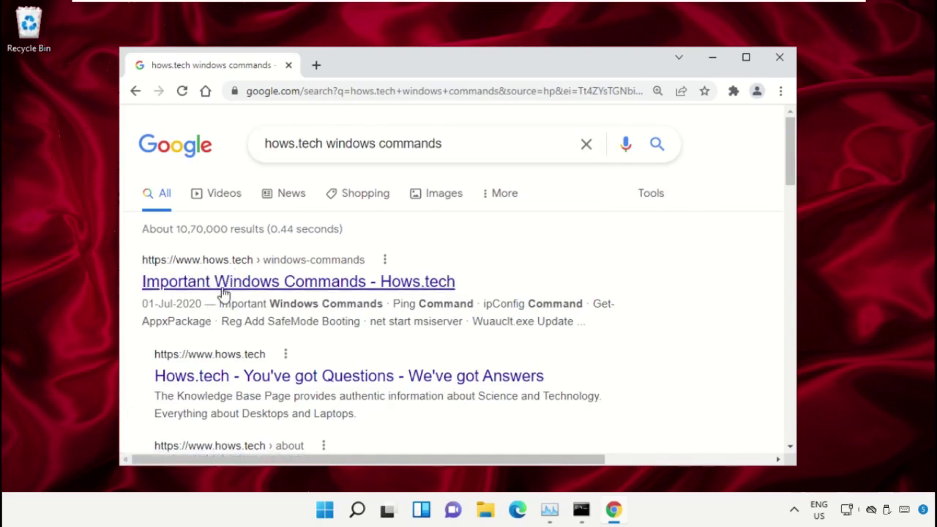
# - Open the 'Important Windows Commands - Hows.tech' result and scroll down to the command list
pyautogui.click(224, 285)
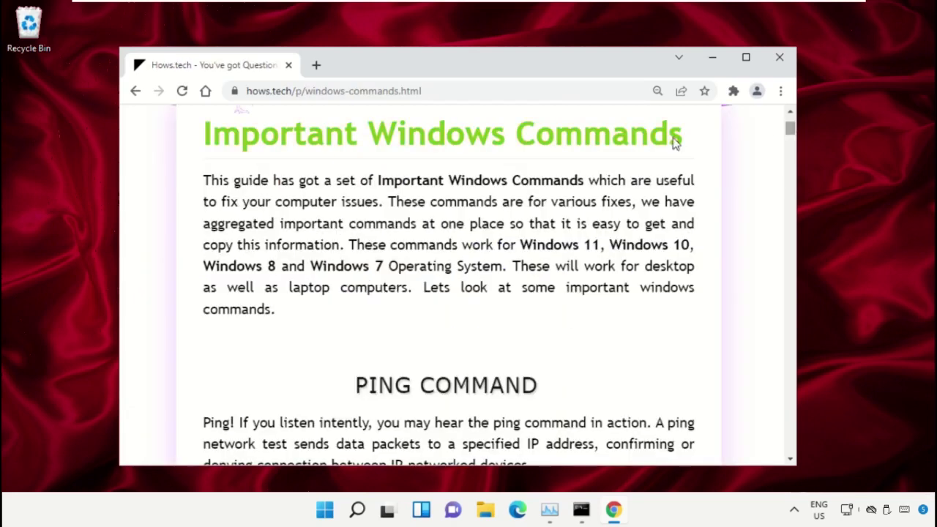
pyautogui.moveTo(696, 145); pyautogui.dragTo(193, 149)
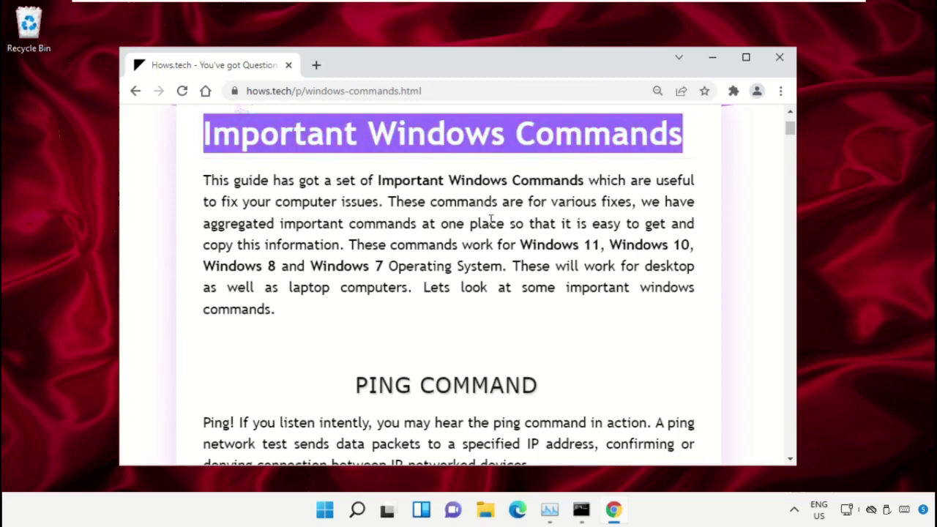
pyautogui.click(521, 217)
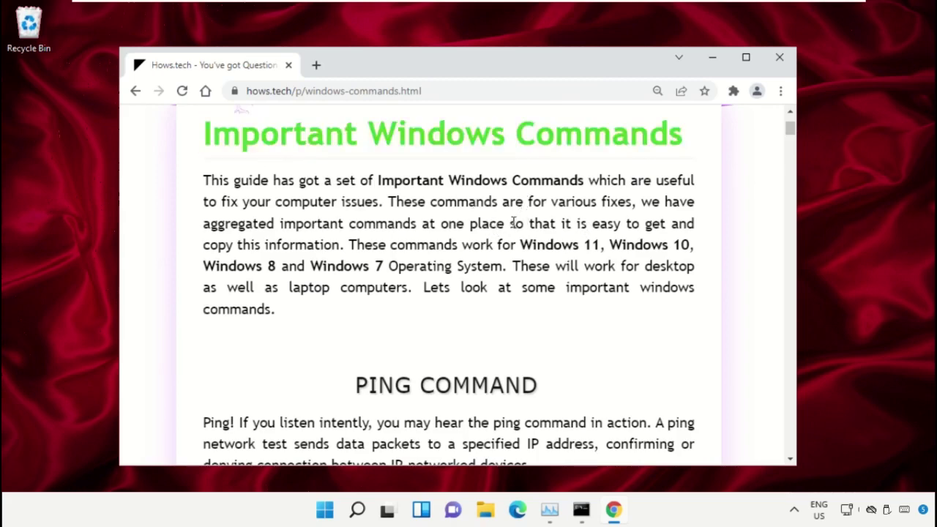
pyautogui.scroll(-10, 505, 227)
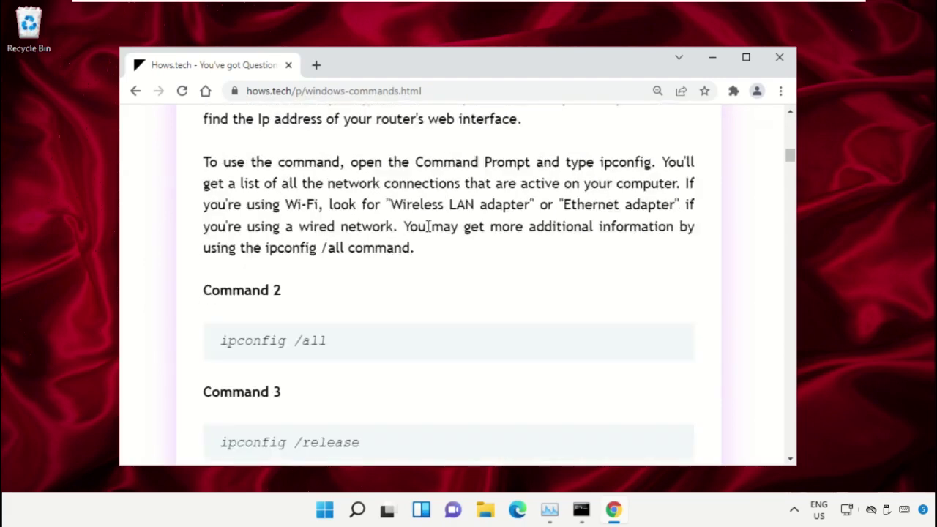
pyautogui.scroll(-15, 435, 226)
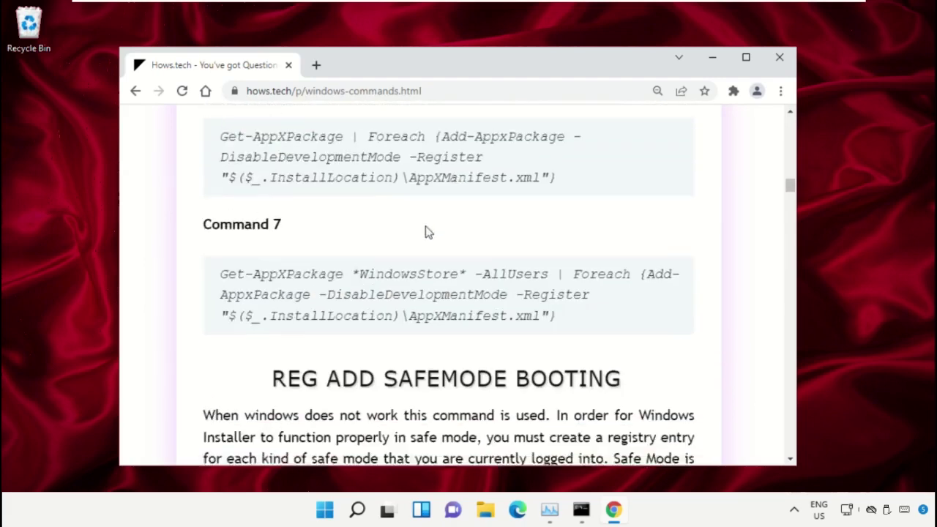
pyautogui.scroll(-10, 402, 246)
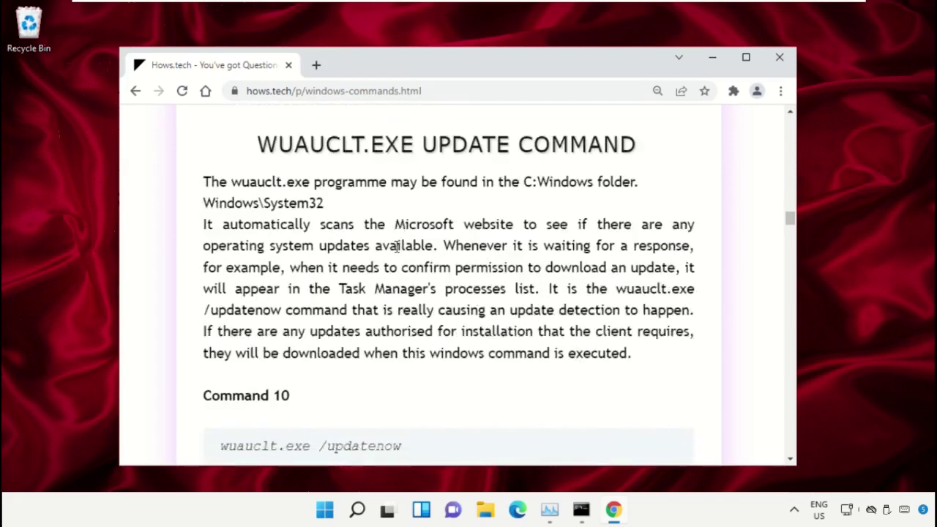
pyautogui.scroll(-4, 396, 251)
pyautogui.scroll(-1, 308, 257)
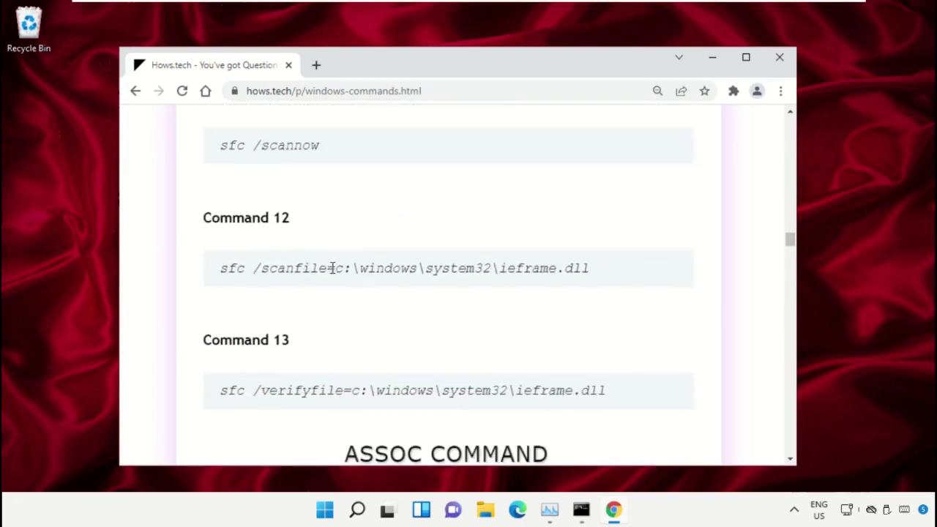
# - Copy the Command 12 line sfc /scanfile=c:\windows\system32\ieframe.dll
pyautogui.tripleClick(332, 268)
pyautogui.click(475, 285)
pyautogui.tripleClick(372, 269)
pyautogui.rightClick(372, 269)
pyautogui.click(406, 282)
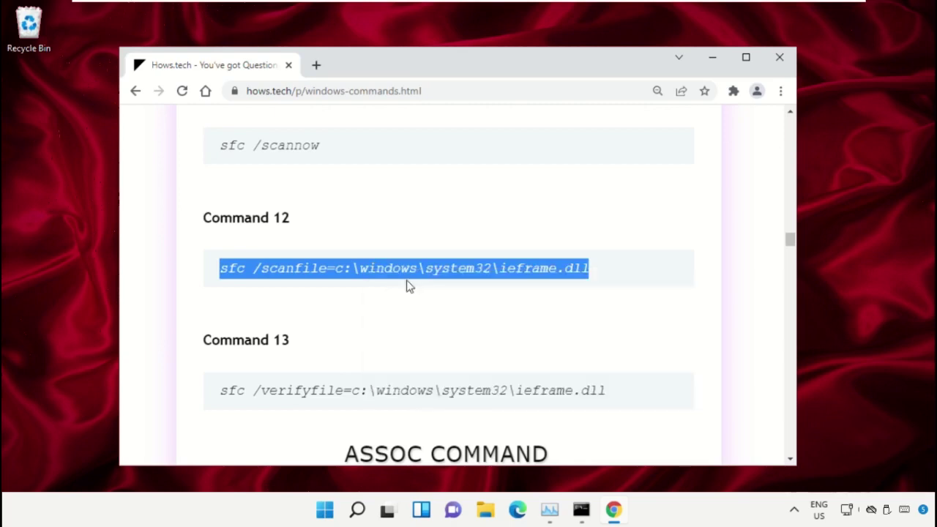
# - Paste and run sfc /scanfile=c:\windows\system32\ieframe.dll in the administrator Command Prompt
pyautogui.click(581, 511)
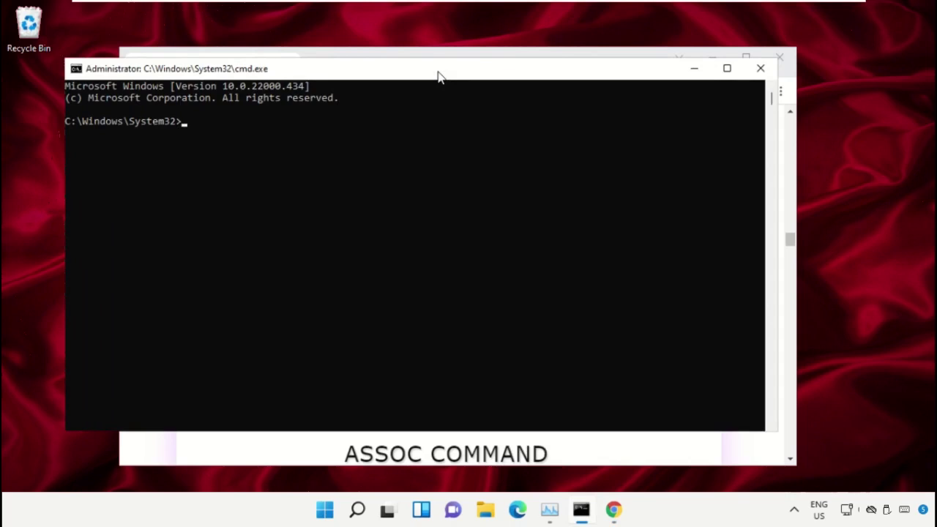
pyautogui.moveTo(437, 76); pyautogui.dragTo(480, 92)
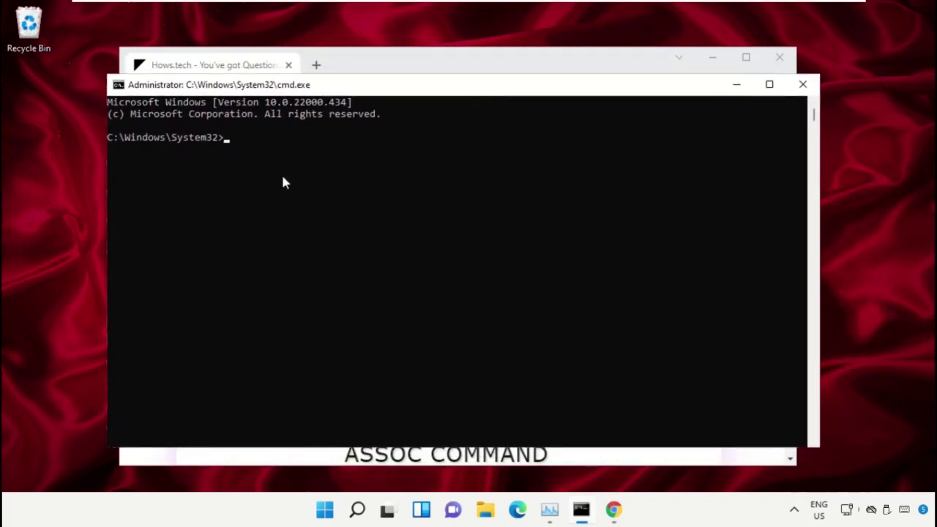
pyautogui.hotkey('ctrl', 'v')
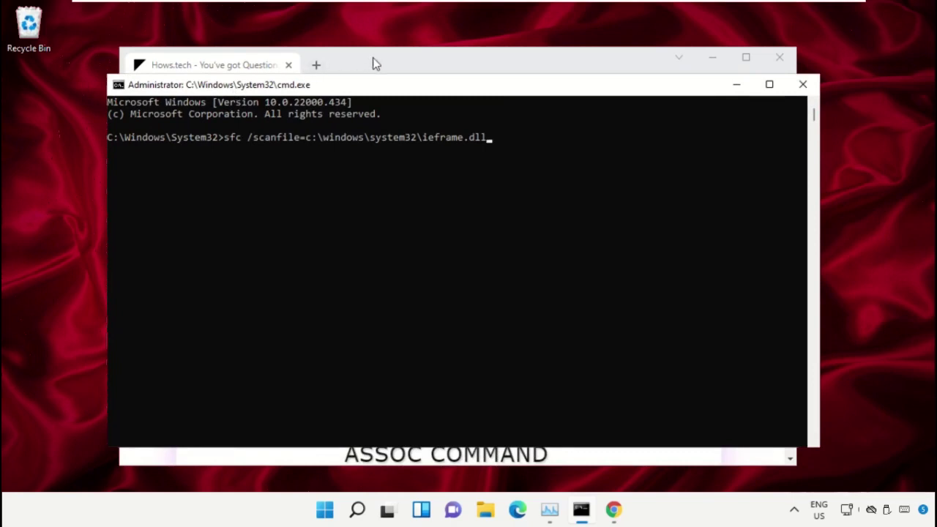
pyautogui.press('Return')
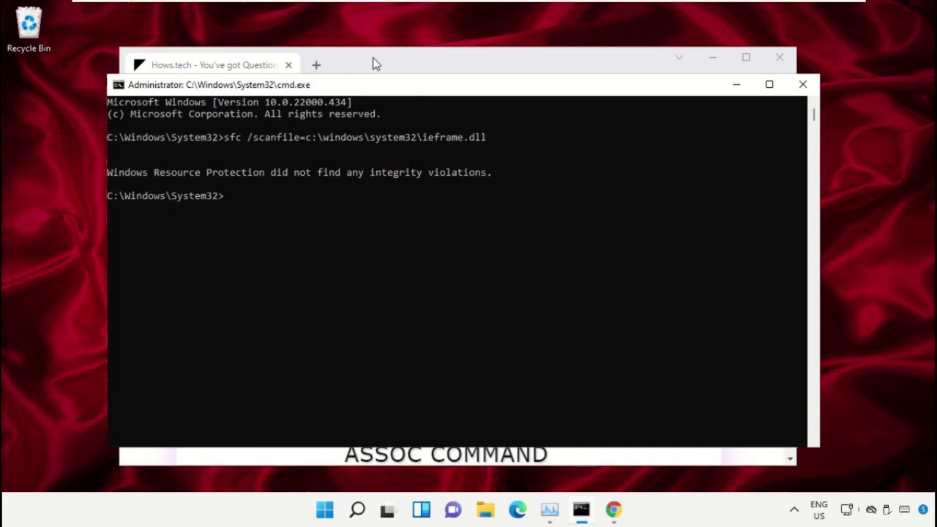
# - Copy the Command 13 line sfc /verifyfile=c:\windows\system32\ieframe.dll from the web page
pyautogui.click(375, 63)
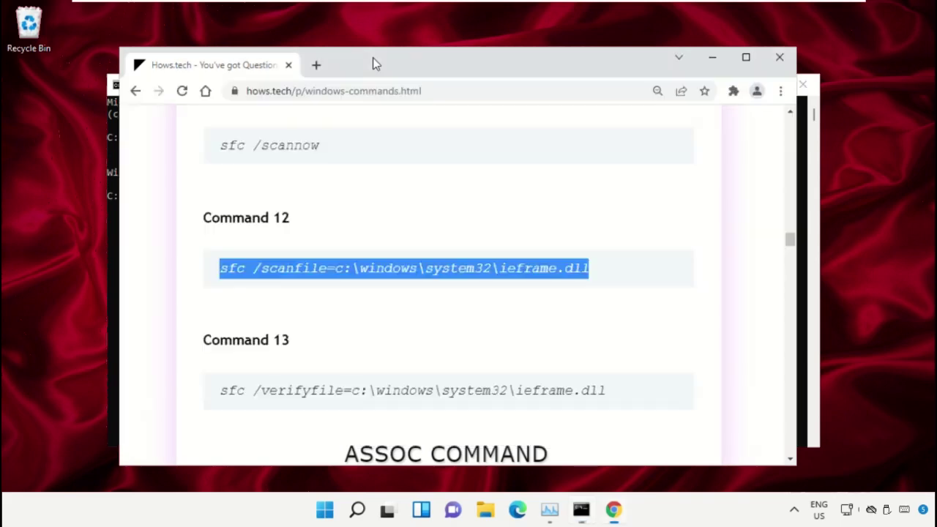
pyautogui.scroll(-1, 345, 195)
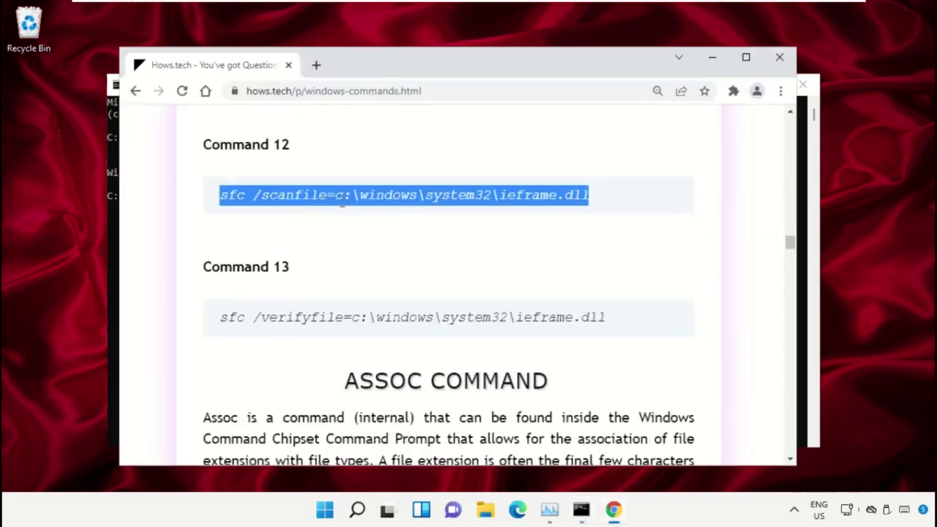
pyautogui.tripleClick(303, 322)
pyautogui.rightClick(302, 321)
pyautogui.click(369, 339)
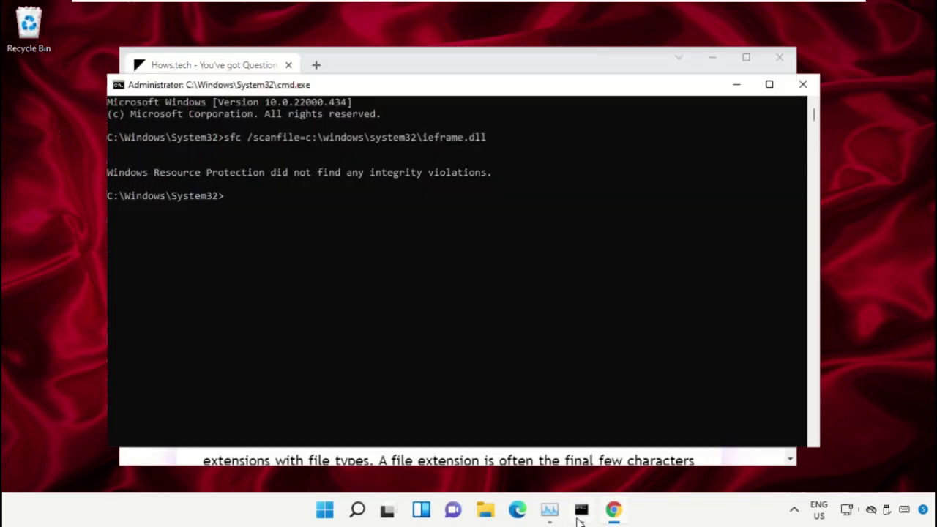
# - Paste and run the sfc /verifyfile command in the administrator Command Prompt
pyautogui.click(575, 514)
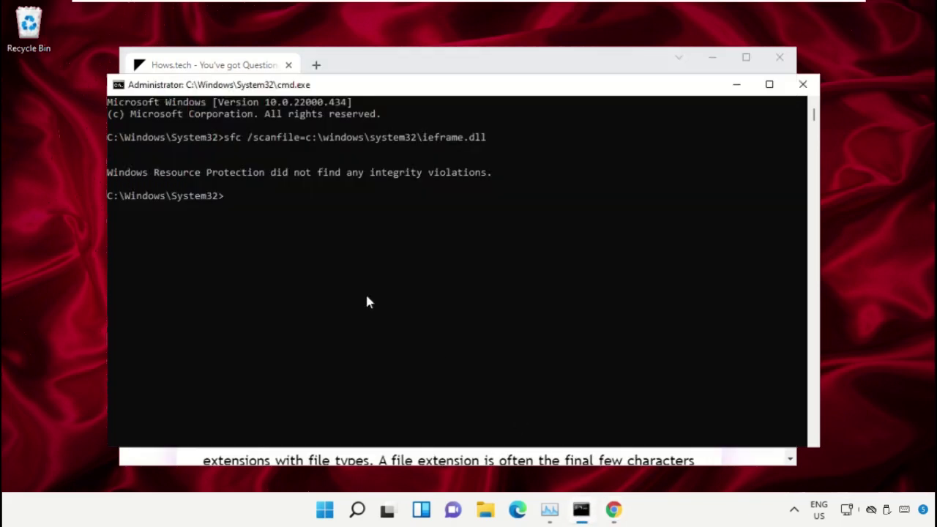
pyautogui.hotkey('ctrl', 'v')
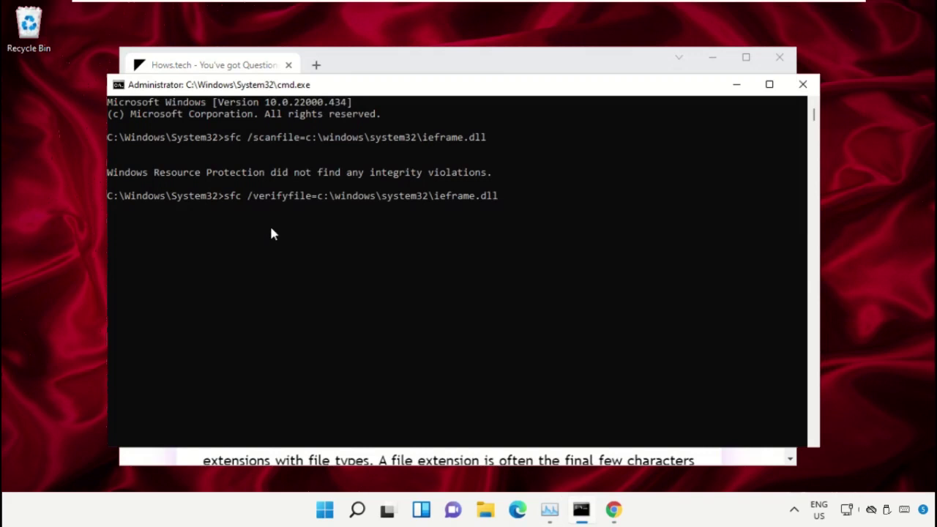
pyautogui.press('Return')
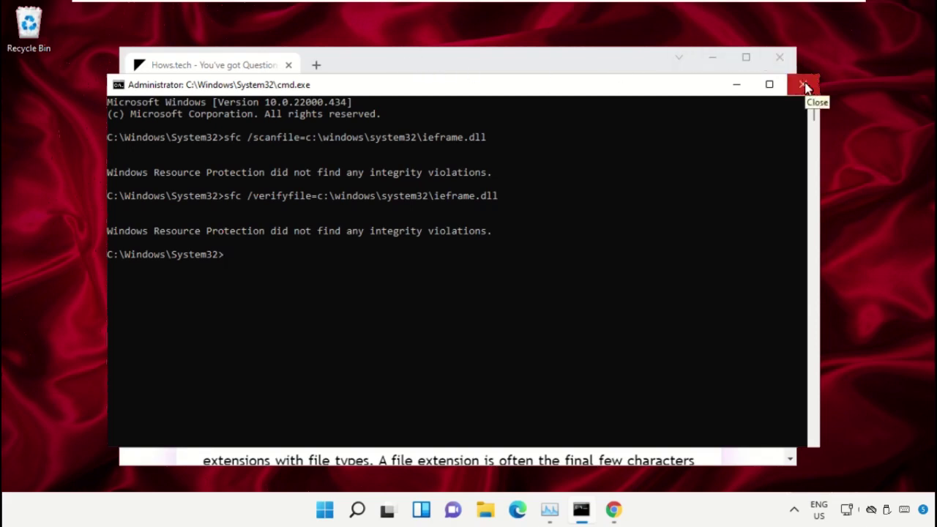
# - Close the old Command Prompt, minimise Chrome, and start Command Prompt as administrator
pyautogui.click(803, 85)
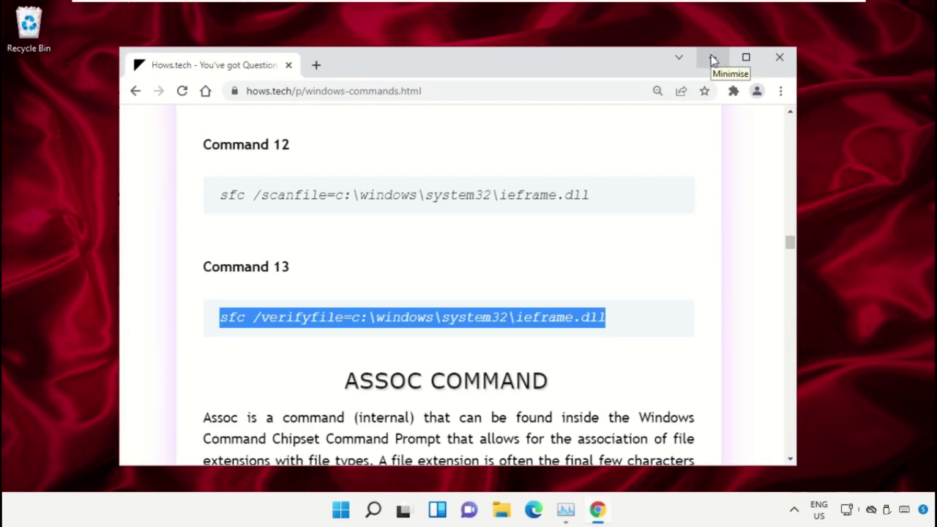
pyautogui.click(714, 58)
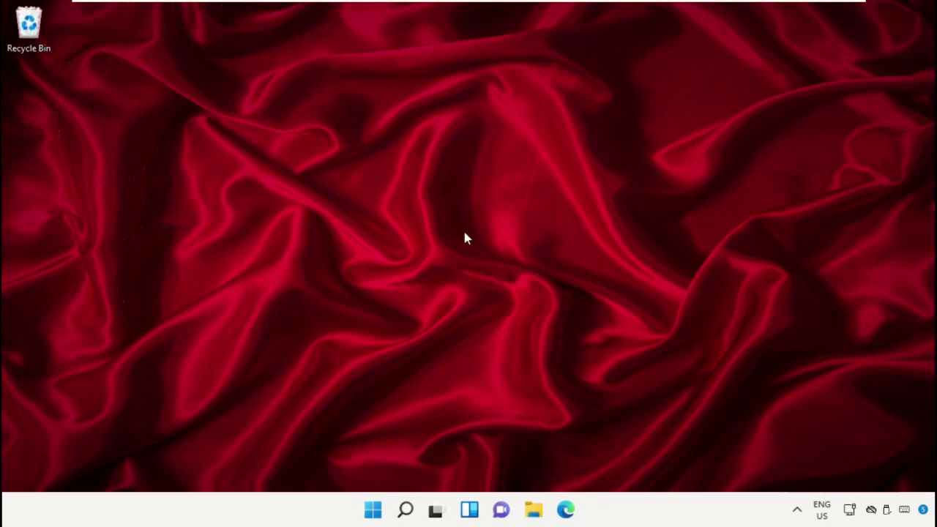
pyautogui.click(405, 511)
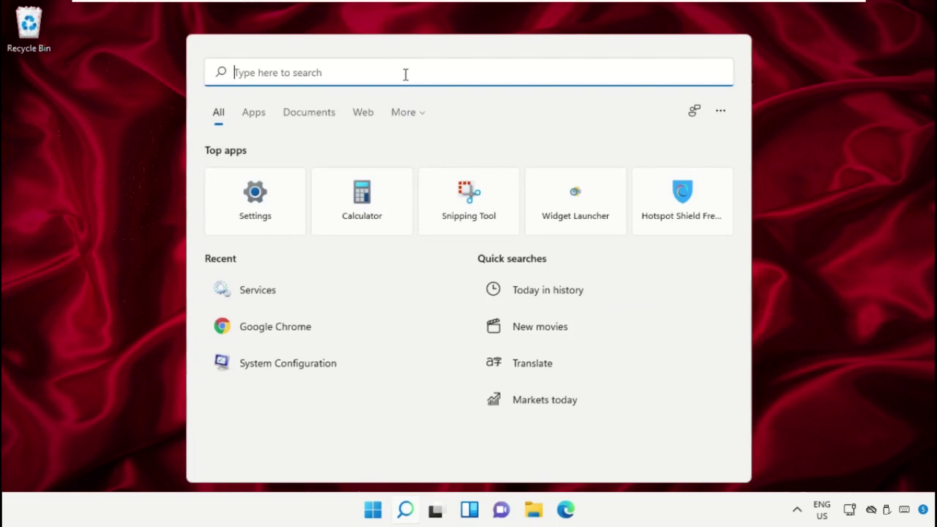
pyautogui.write('Cmd')
pyautogui.rightClick(278, 186)
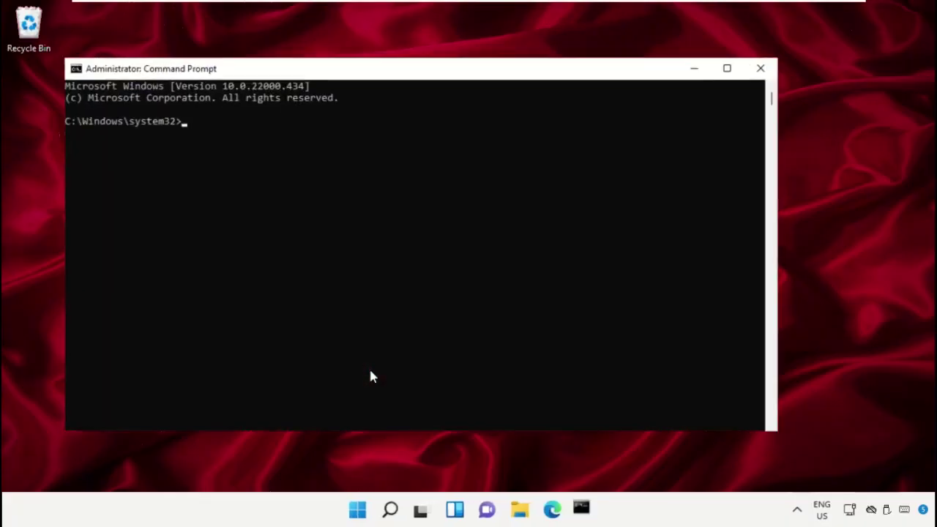
# - Run sfc /scannow in the new Command Prompt, then close the window
pyautogui.moveTo(513, 76); pyautogui.dragTo(572, 61)
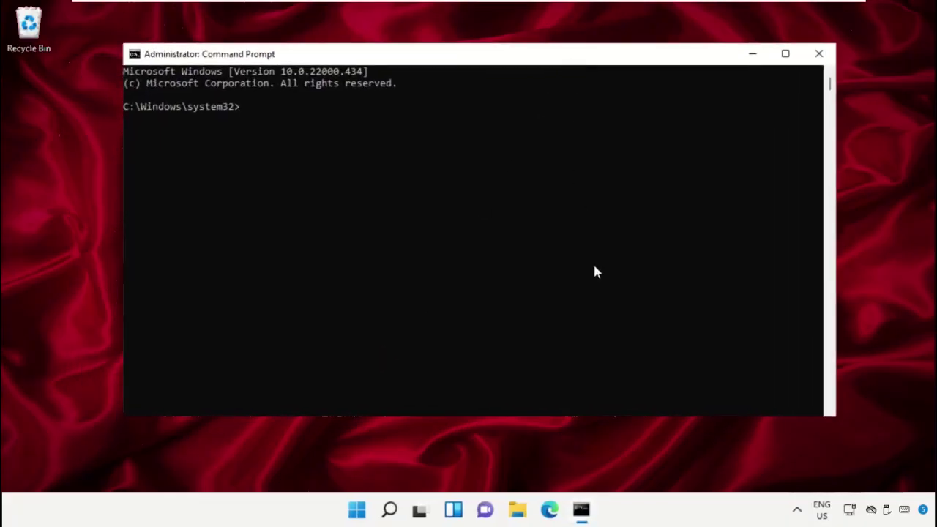
pyautogui.write('sfc /scannow')
pyautogui.press('Return')
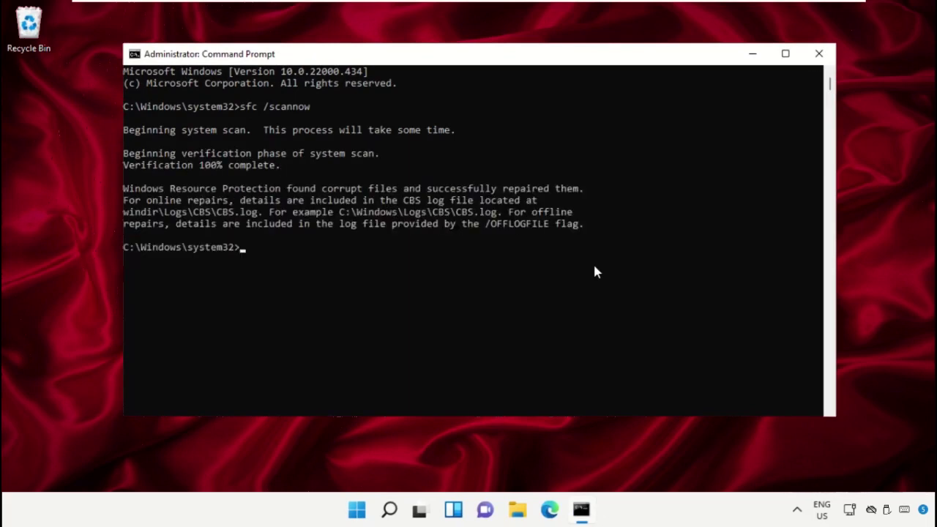
pyautogui.click(820, 61)
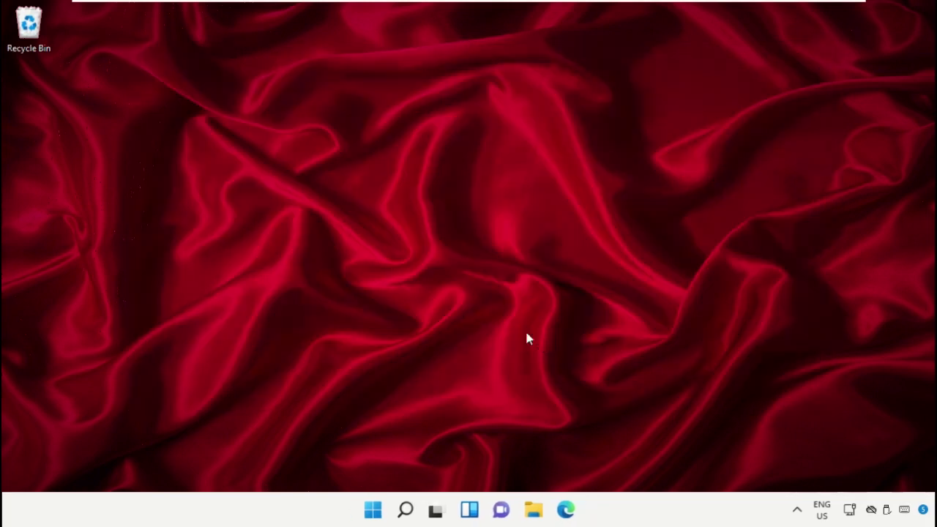
# - Run the Power troubleshooter from Troubleshoot settings > Other troubleshooters, then close it and Settings
pyautogui.click(405, 509)
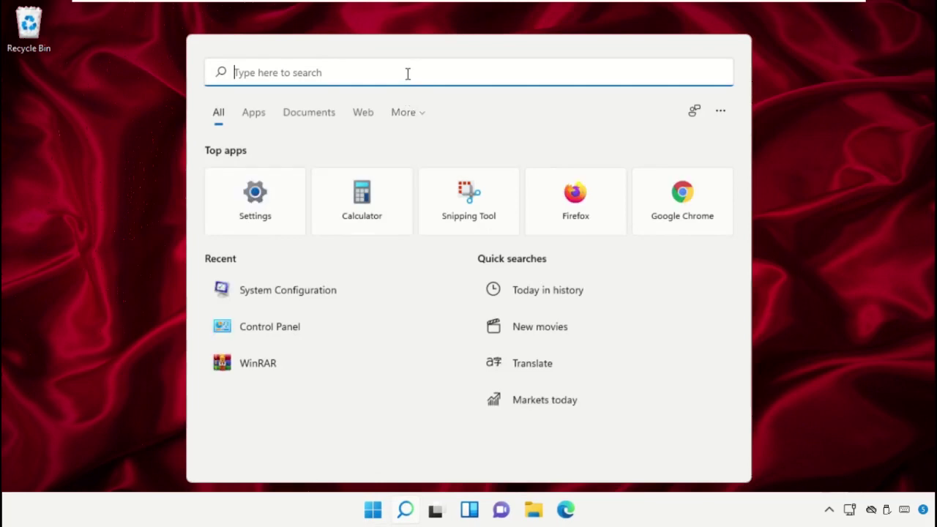
pyautogui.write('Troubleshoot')
pyautogui.write('Settings')
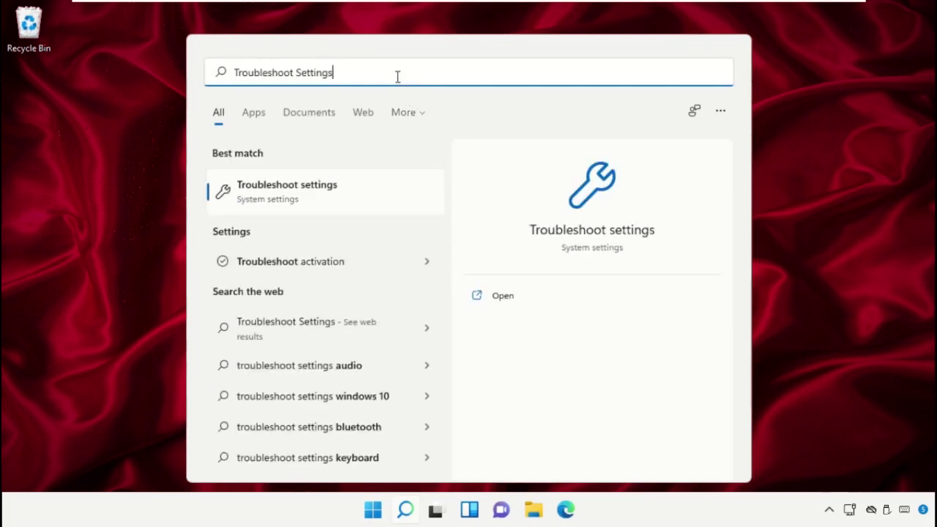
pyautogui.click(351, 197)
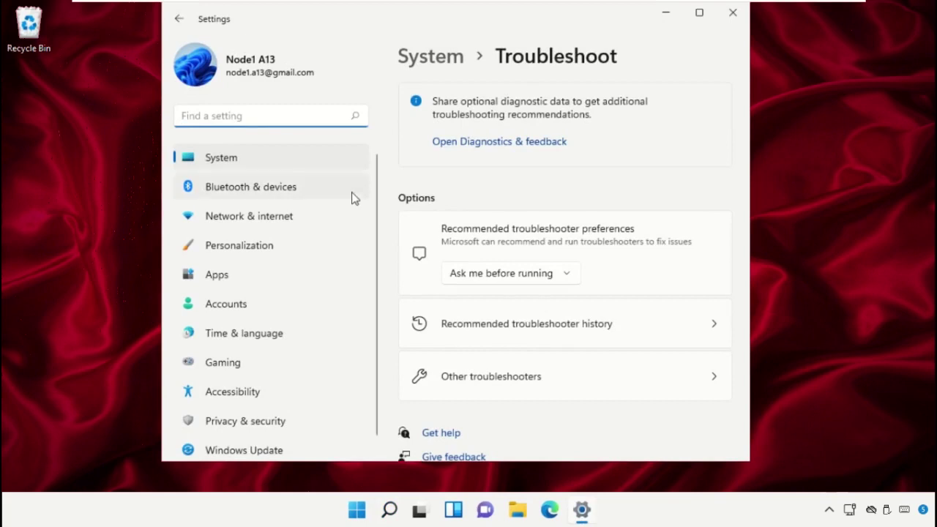
pyautogui.click(523, 382)
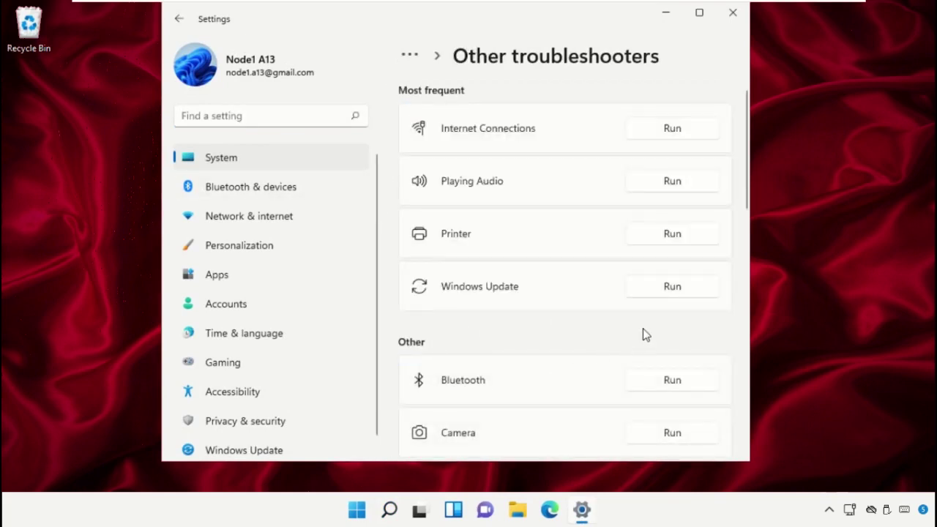
pyautogui.scroll(-5, 645, 334)
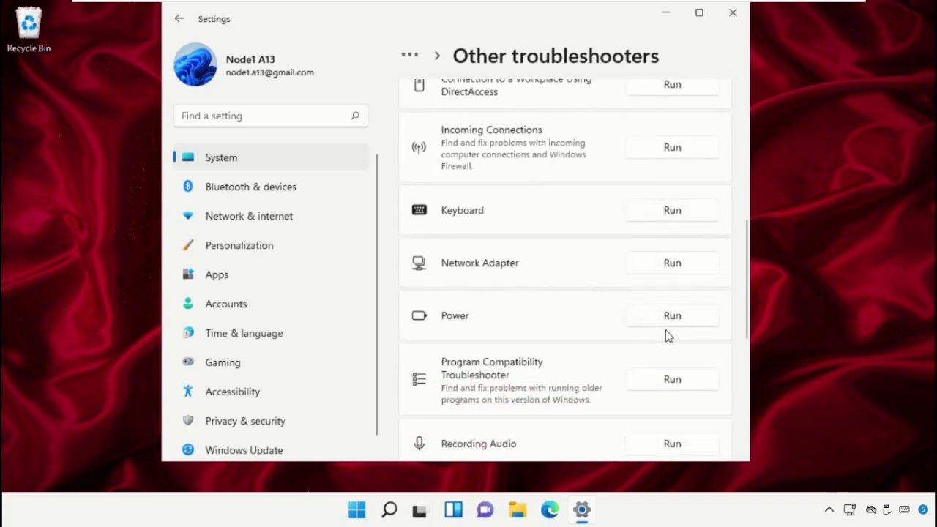
pyautogui.click(679, 321)
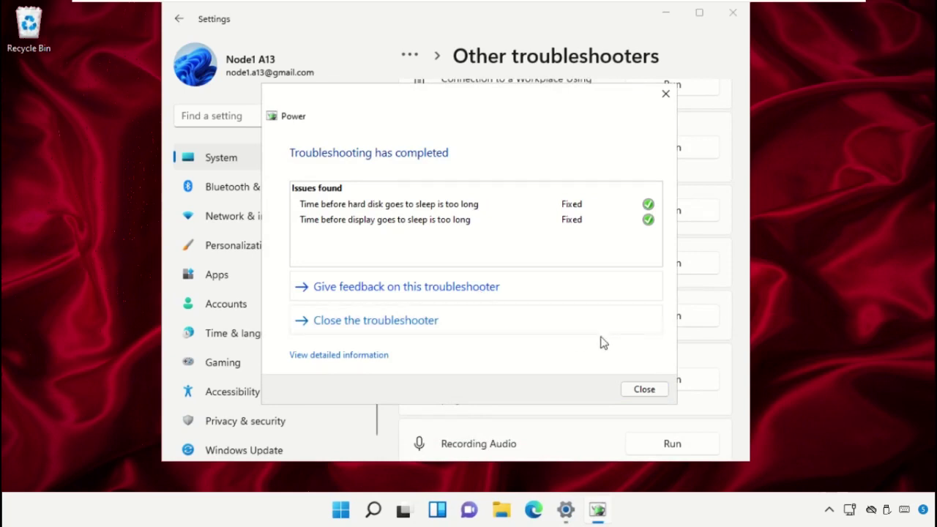
pyautogui.click(652, 392)
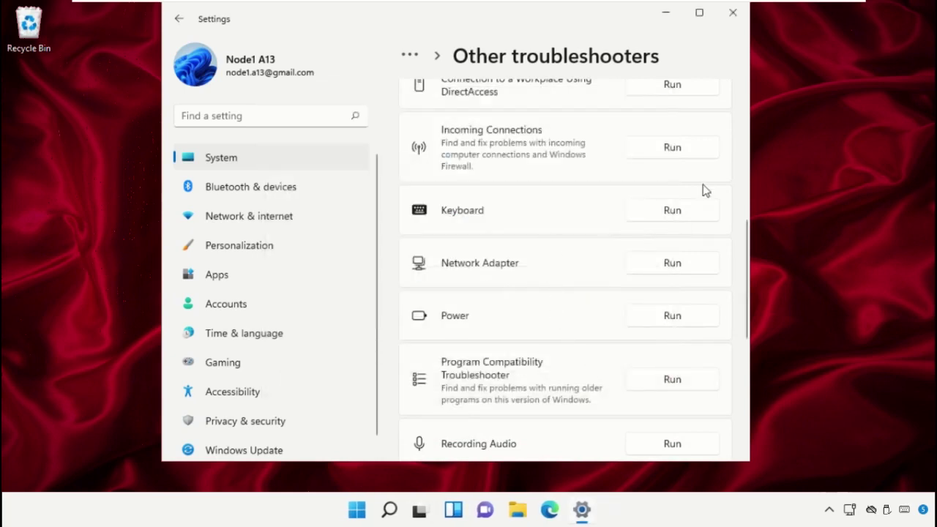
pyautogui.click(733, 13)
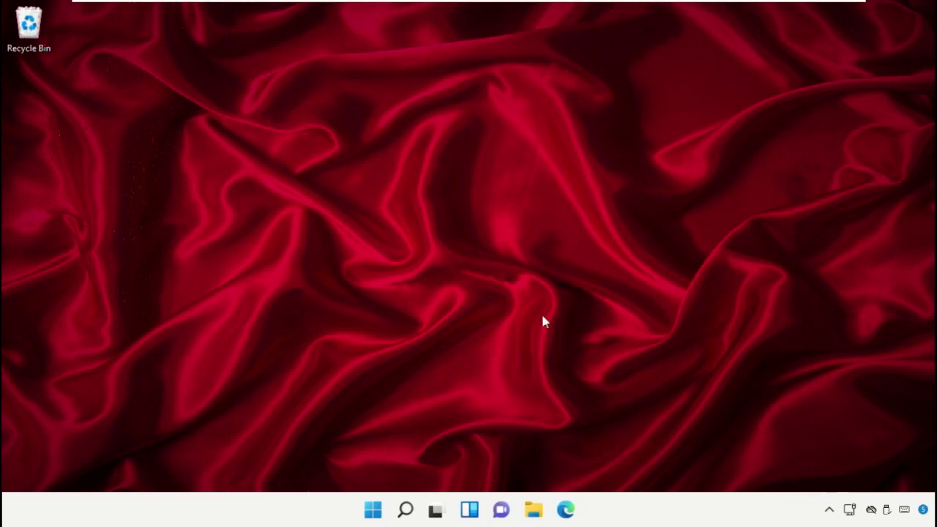
# - Open msconfig, keep Selective startup without startup items, and turn on Minimal safe boot
pyautogui.click(396, 515)
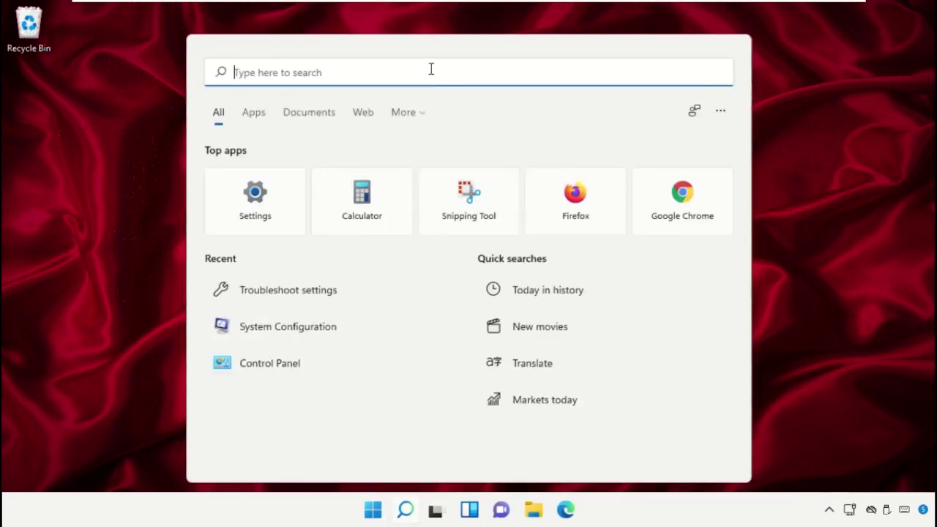
pyautogui.write('Msconfig')
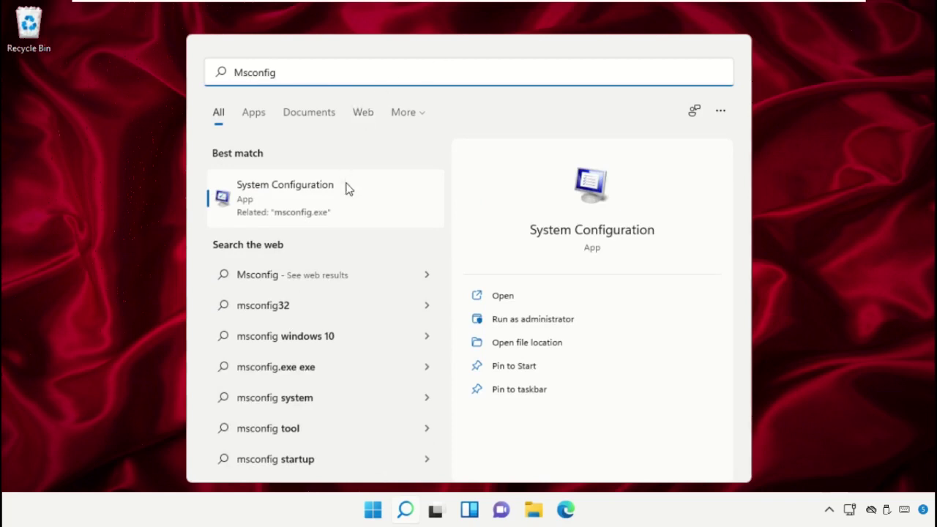
pyautogui.click(348, 204)
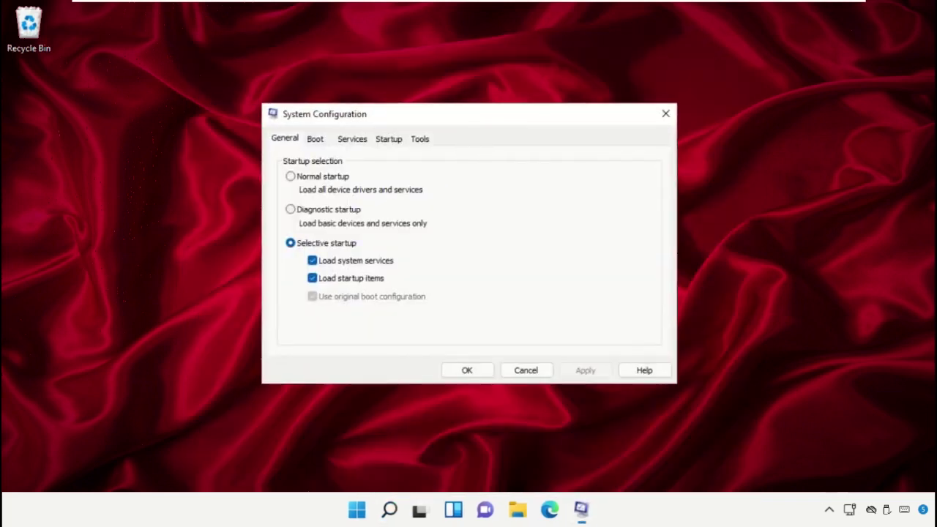
pyautogui.click(293, 154)
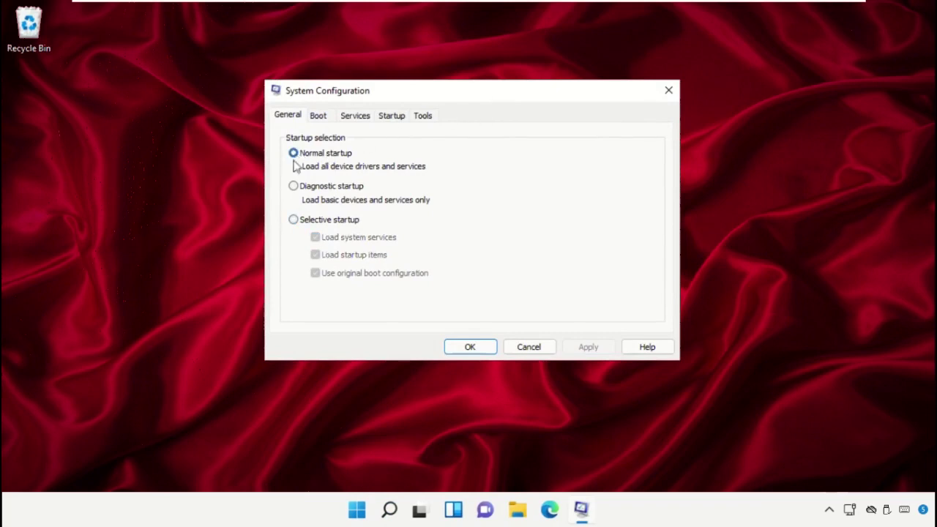
pyautogui.click(305, 220)
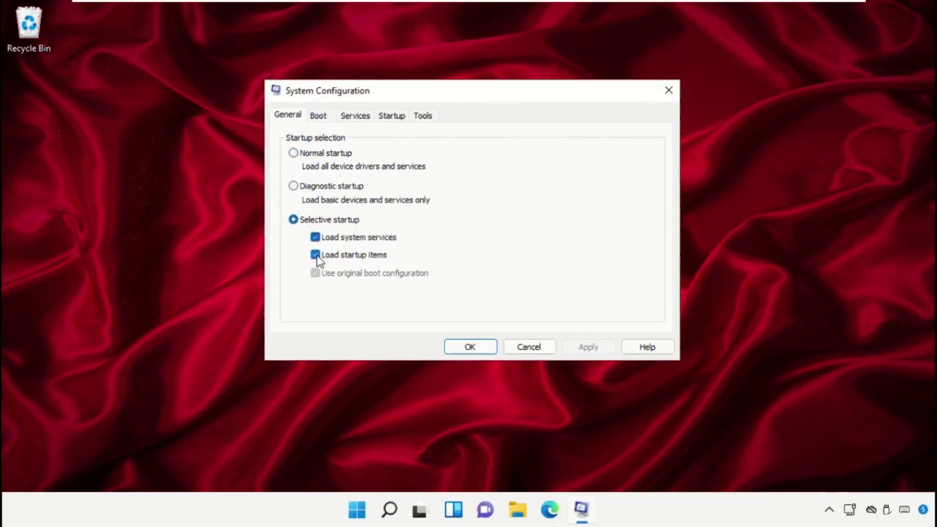
pyautogui.click(316, 255)
pyautogui.click(319, 118)
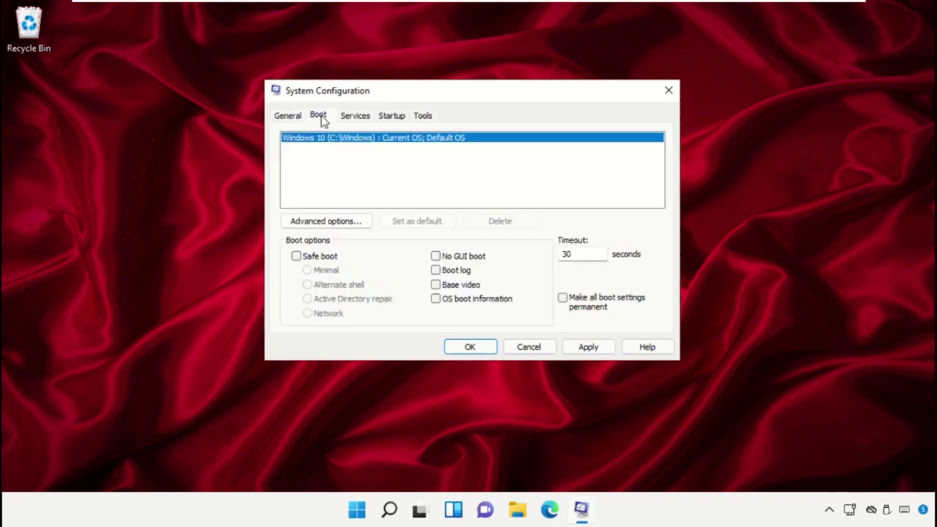
pyautogui.click(296, 256)
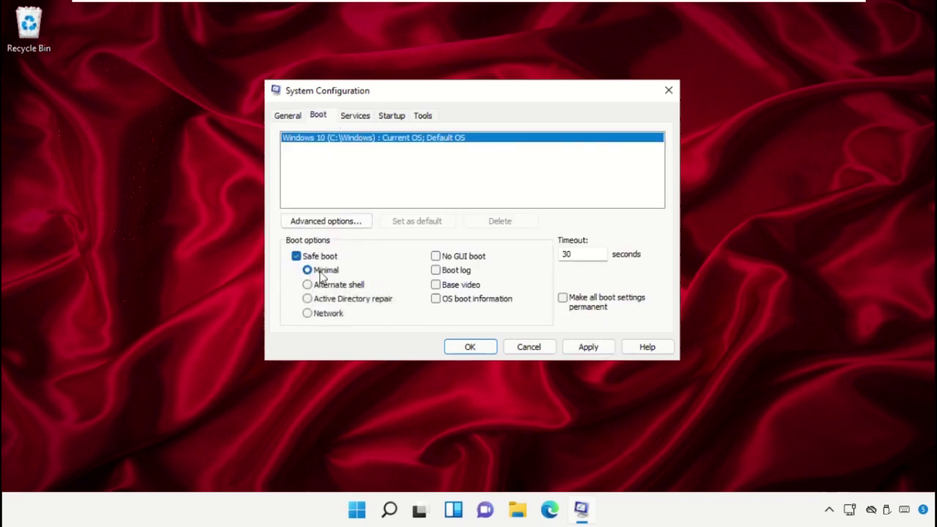
# - Hide Microsoft services, disable all remaining services, apply the changes and restart Windows
pyautogui.click(371, 120)
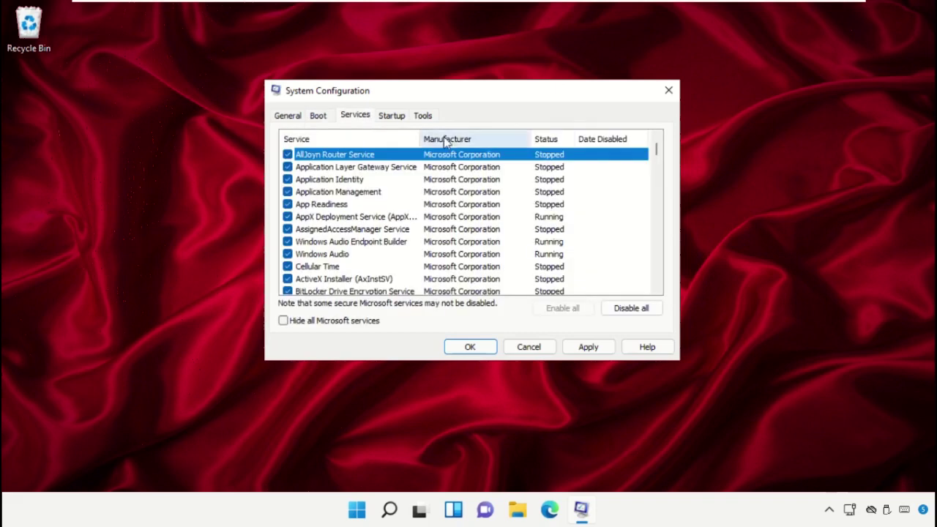
pyautogui.click(285, 322)
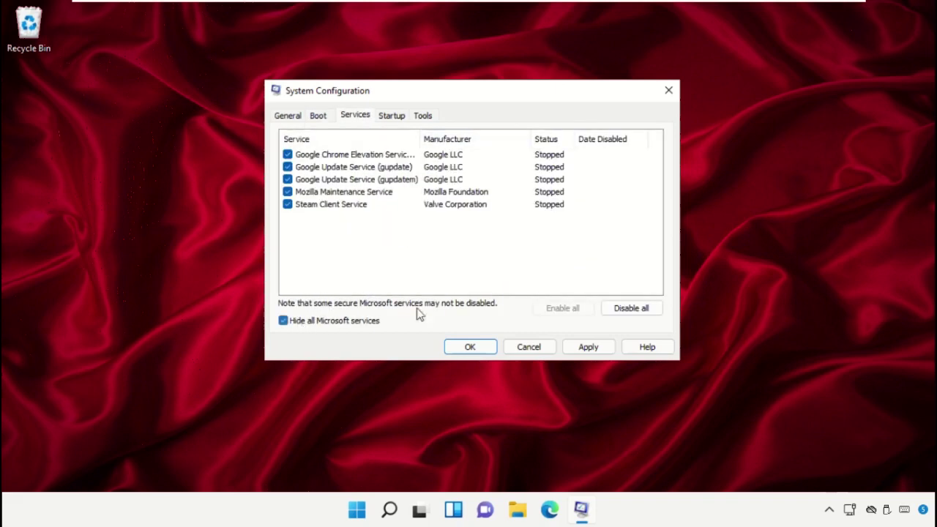
pyautogui.click(626, 309)
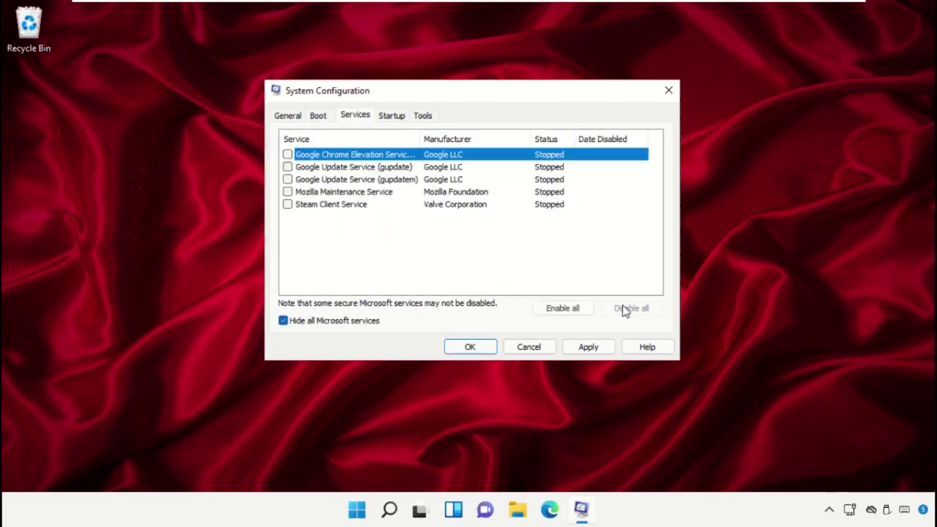
pyautogui.click(594, 350)
pyautogui.click(471, 347)
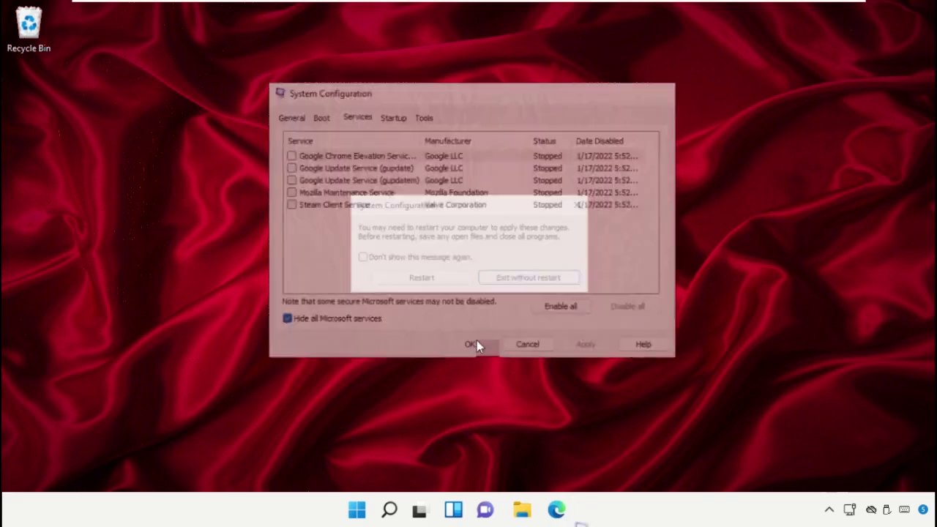
pyautogui.click(429, 282)
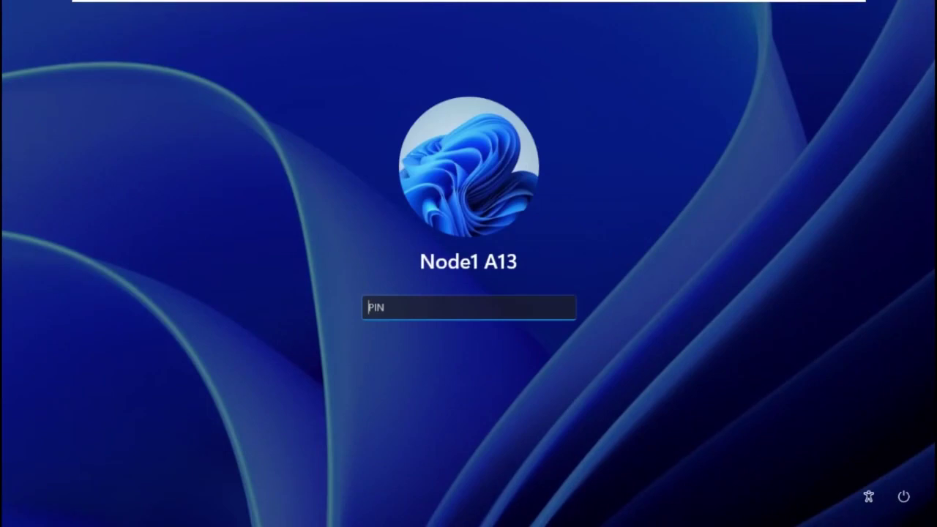
# - Enter the account PIN at the sign-in screen so the Safe Mode desktop loads
pyautogui.write('1234')
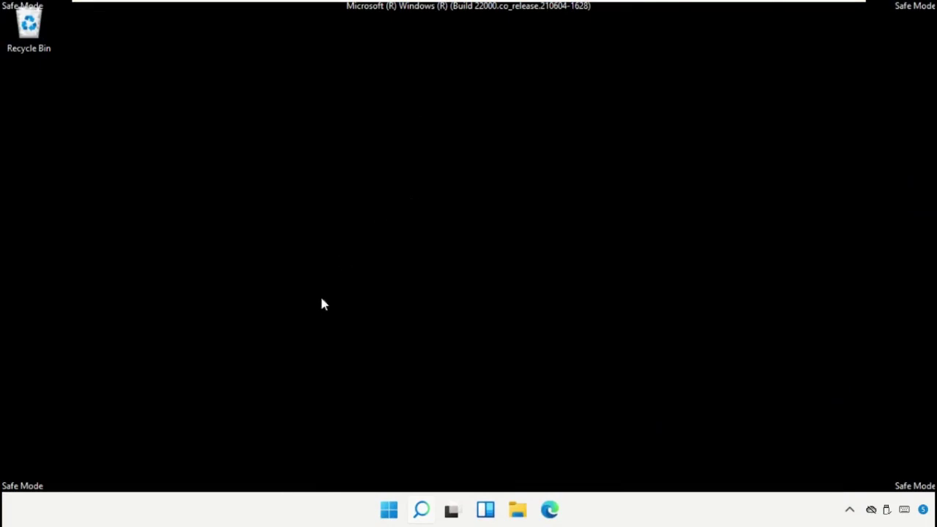
# - Launch System Configuration by running msconfig from the Run dialog
pyautogui.rightClick(388, 511)
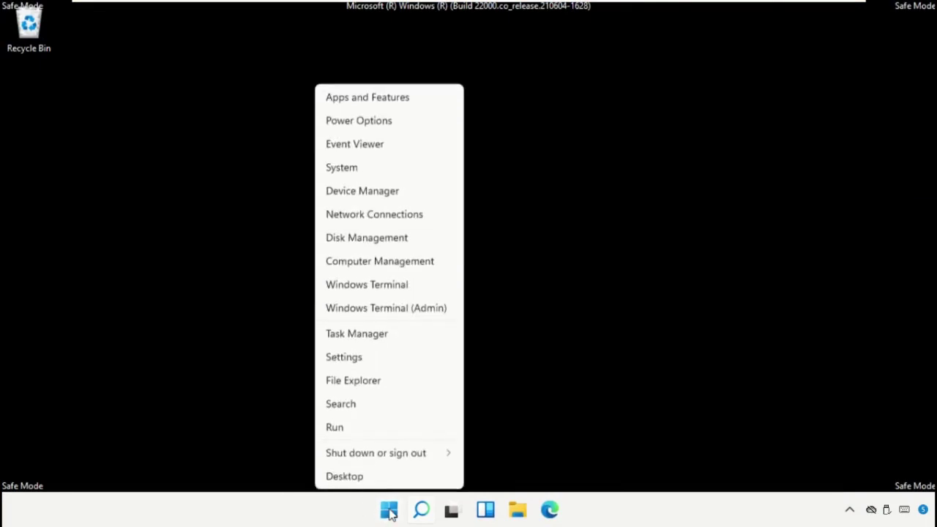
pyautogui.click(379, 426)
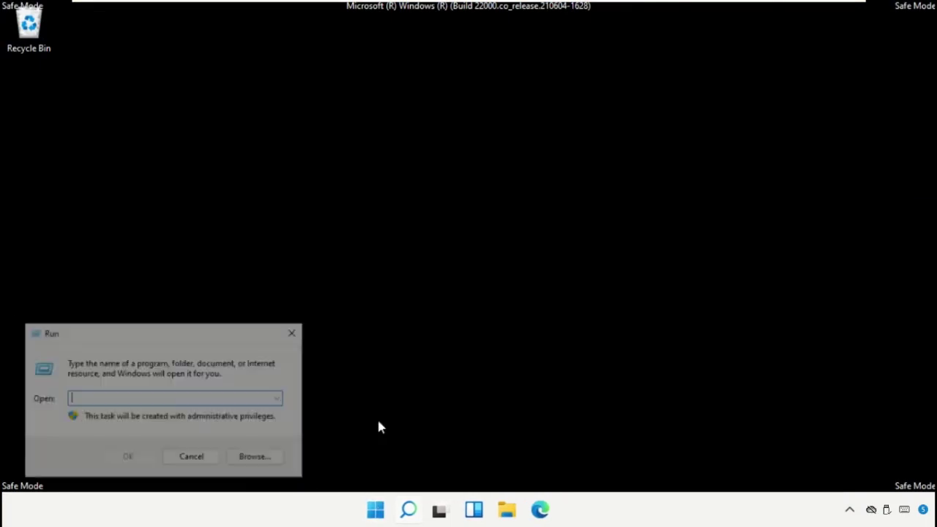
pyautogui.moveTo(241, 330); pyautogui.dragTo(564, 162)
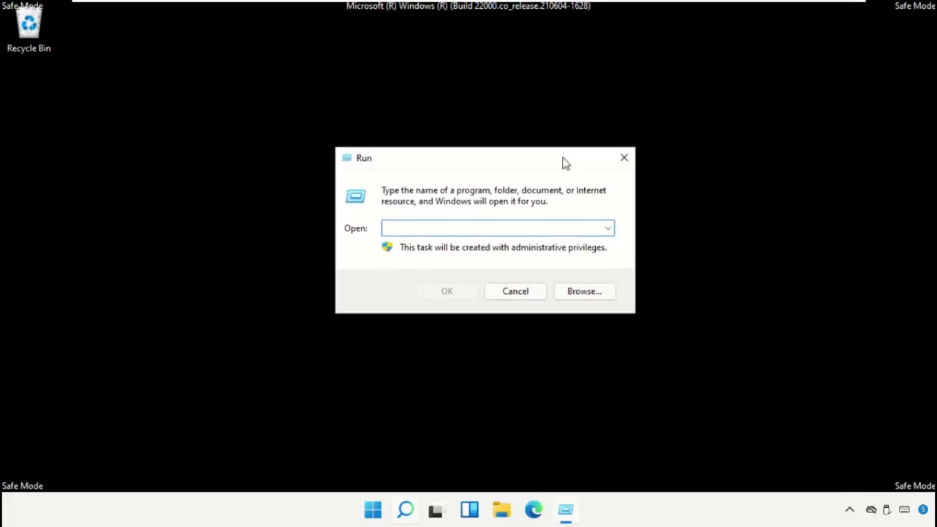
pyautogui.write('msconfig')
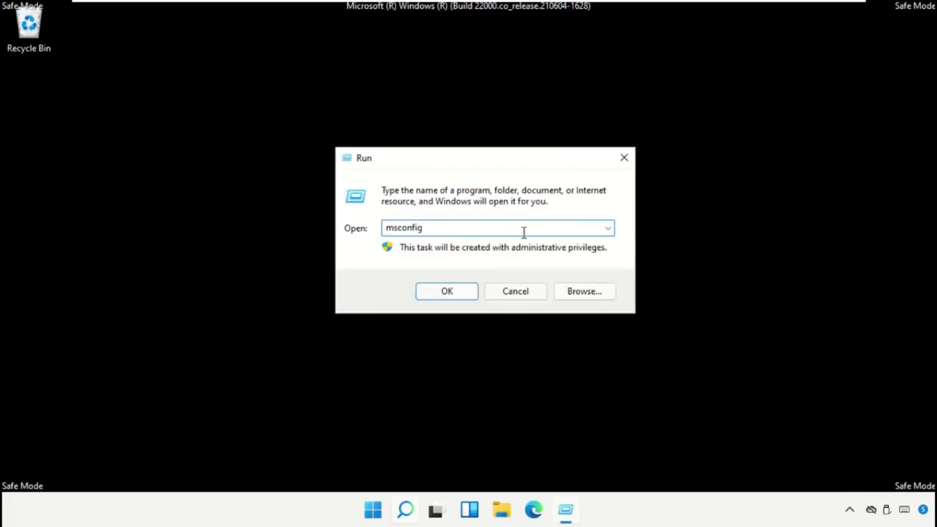
pyautogui.click(424, 292)
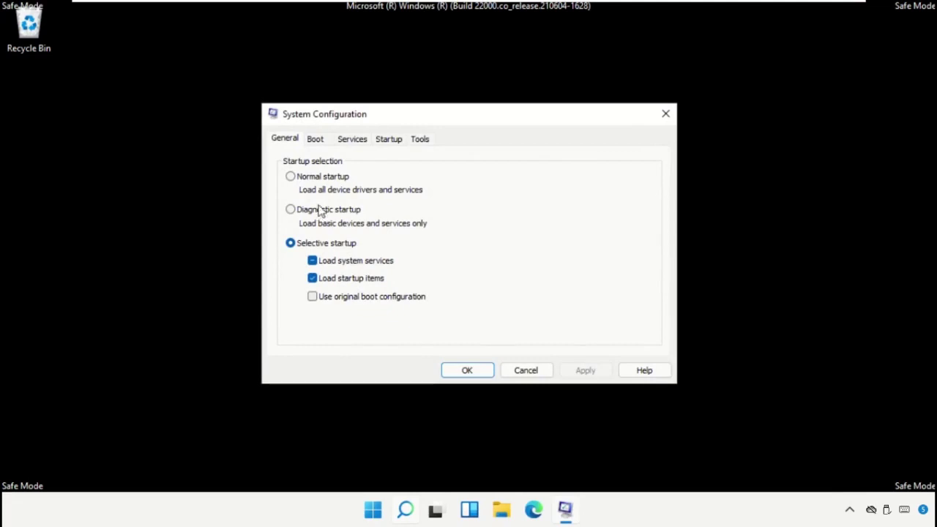
# - Clear Safe boot on the Boot tab, apply it, and confirm to restart normally
pyautogui.click(315, 139)
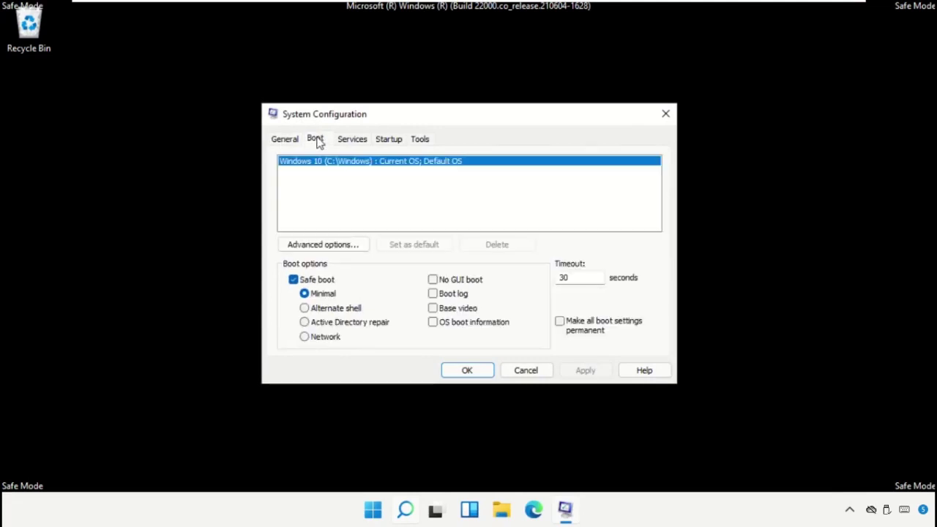
pyautogui.click(293, 280)
pyautogui.click(582, 370)
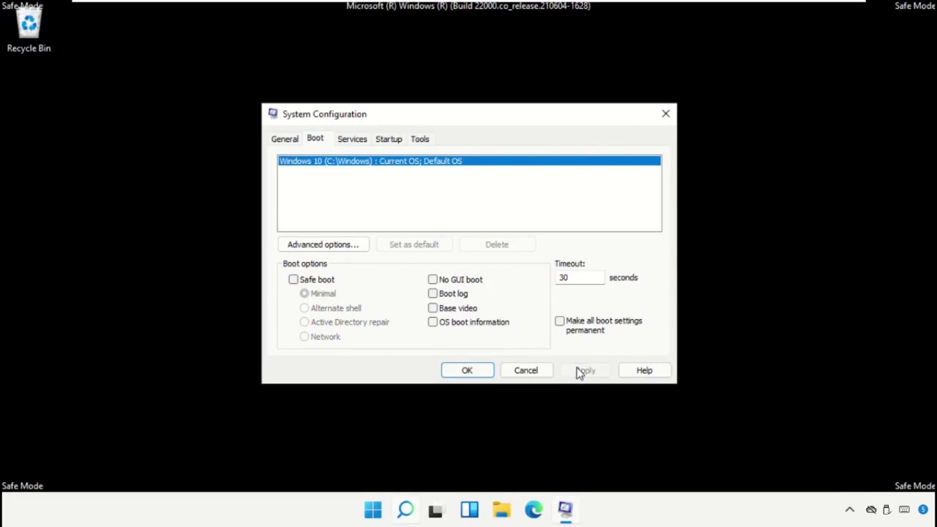
pyautogui.click(476, 371)
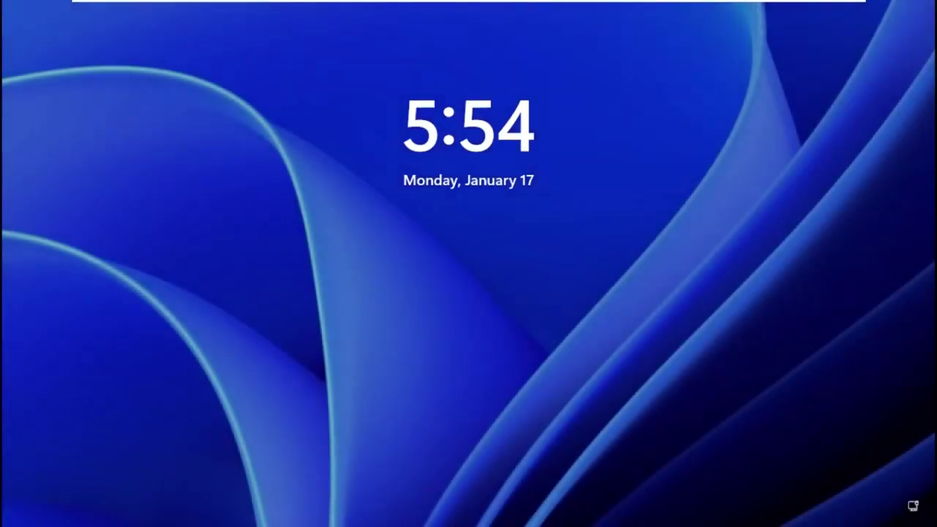
# - Sign back in with the PIN and bring up Start's power choices to restart
pyautogui.press('space')
pyautogui.write('1234')
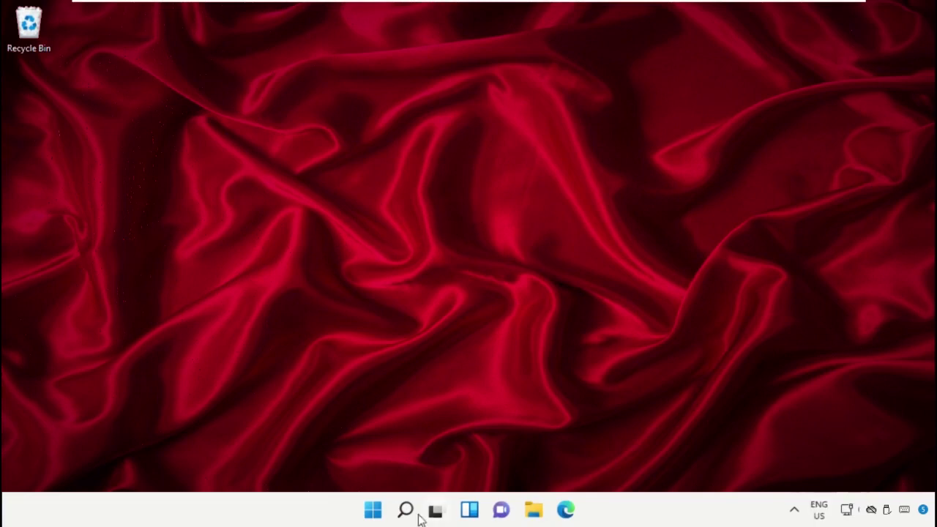
pyautogui.click(372, 510)
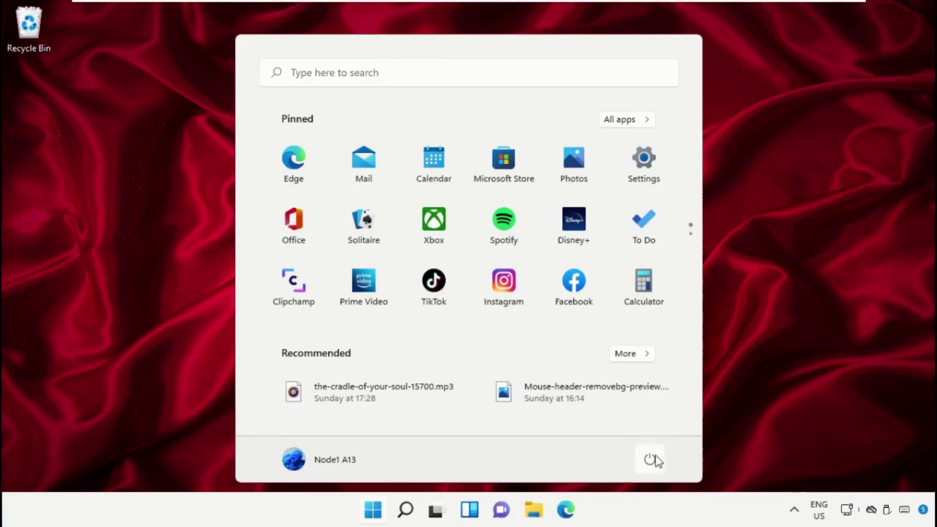
pyautogui.click(650, 459)
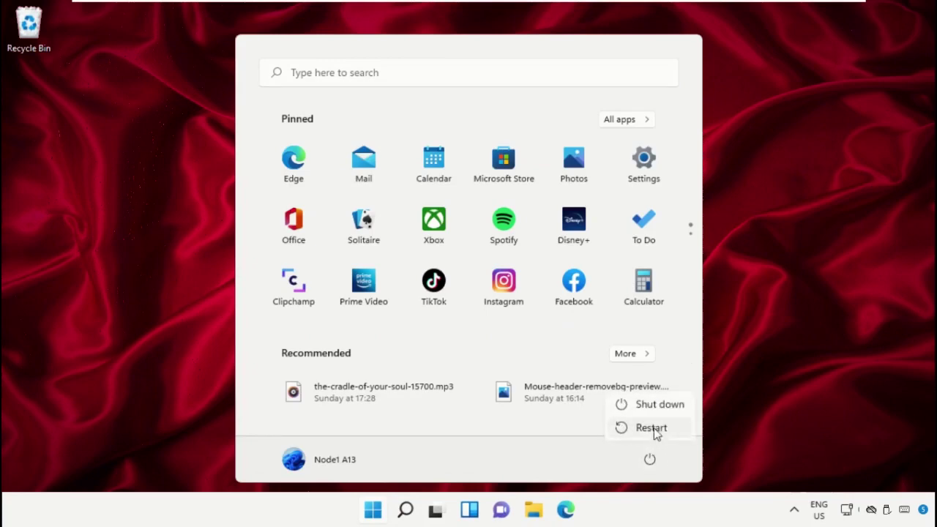